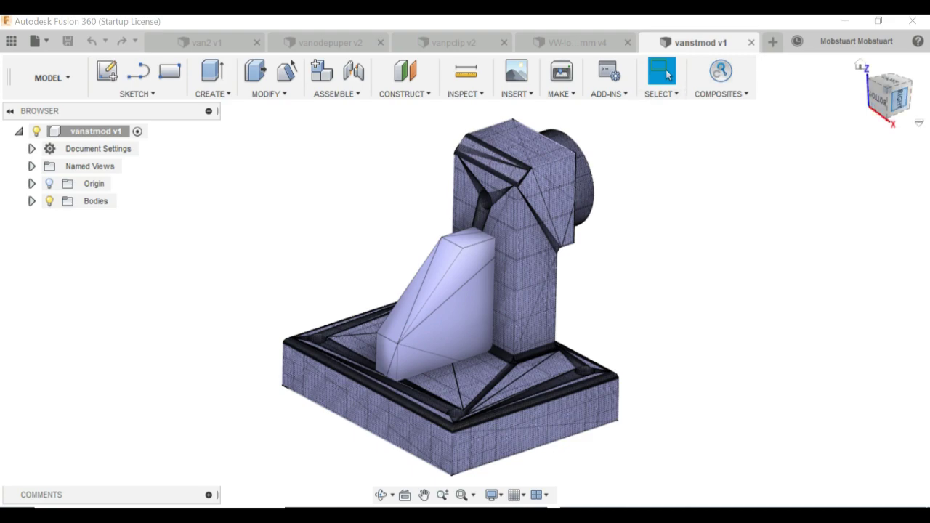
Examine the mesh stand model from several sides, including its base plate, upright post, support rib and round boss.
mouse_move(465, 279)
shift+middle_down()
mouse_move(415, 309)
mouse_move(363, 323)
mouse_move(335, 316)
mouse_move(309, 331)
mouse_move(291, 382)
mouse_move(276, 429)
mouse_move(319, 425)
mouse_move(392, 375)
mouse_move(480, 276)
mouse_move(364, 309)
mouse_move(462, 288)
mouse_move(469, 349)
mouse_move(396, 422)
mouse_move(385, 454)
mouse_move(392, 487)
shift+middle_up()
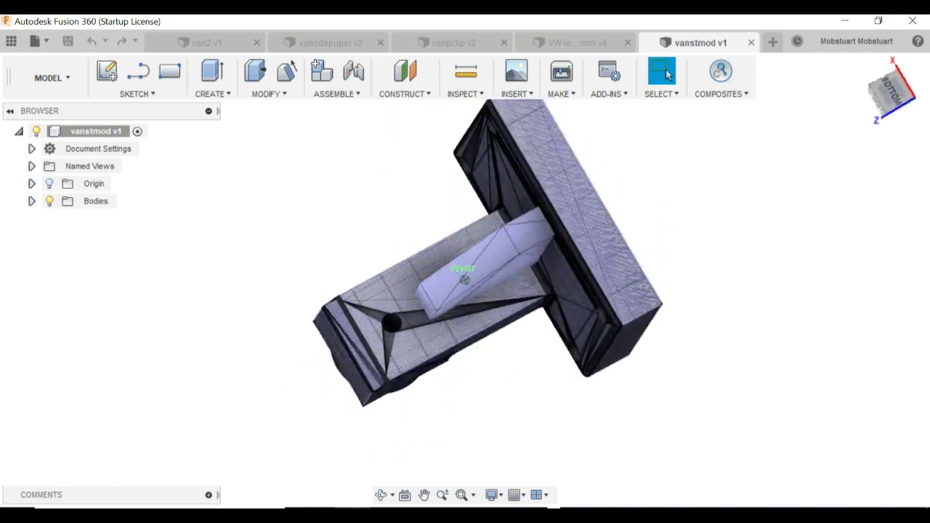
shift+middle_drag(407, 349, 447, 444)
mouse_move(447, 276)
shift+middle_down()
mouse_move(436, 327)
mouse_move(479, 444)
shift+middle_up()
mouse_move(465, 291)
shift+middle_down()
mouse_move(472, 367)
mouse_move(520, 396)
mouse_move(559, 385)
mouse_move(611, 295)
mouse_move(622, 273)
mouse_move(611, 221)
mouse_move(737, 222)
mouse_move(785, 269)
mouse_move(836, 291)
mouse_move(793, 295)
shift+middle_up()
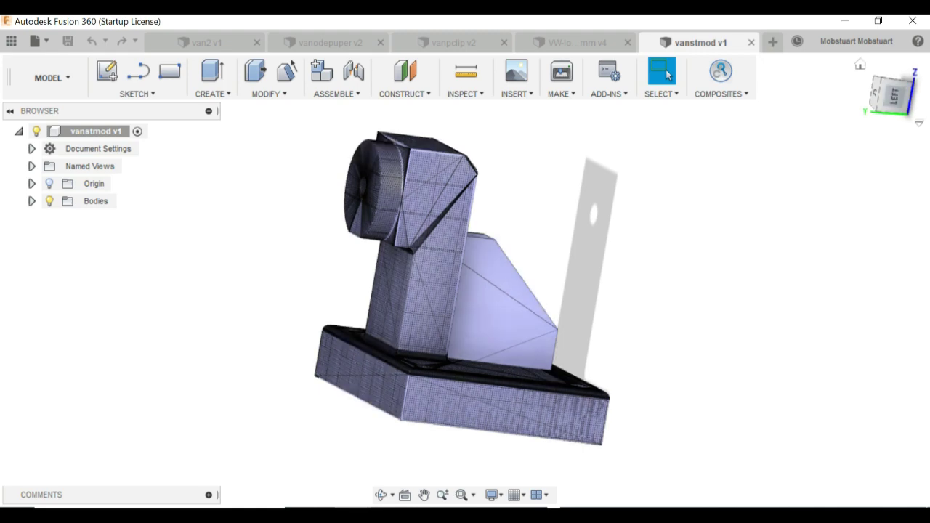
mouse_move(895, 97)
mouse_down()
mouse_move(852, 135)
mouse_move(856, 182)
mouse_up()
shift+middle_drag(465, 280, 465, 280)
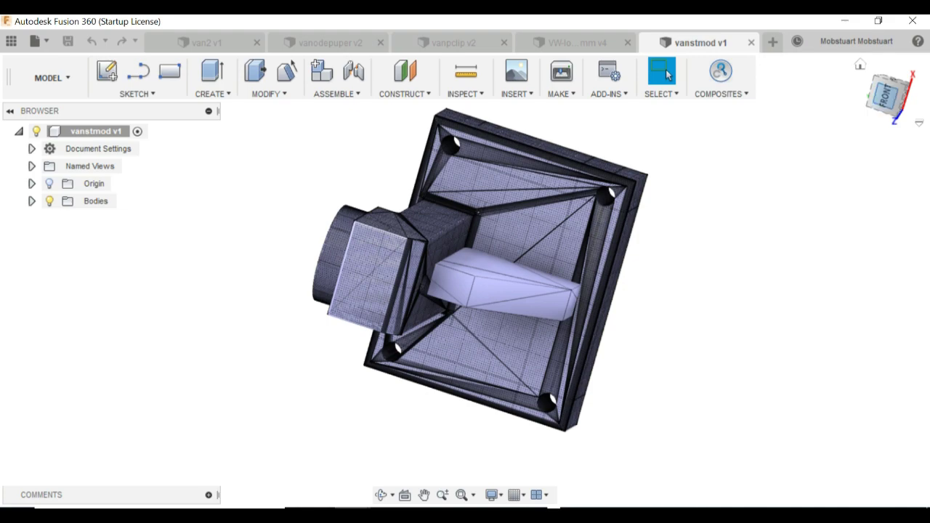
mouse_move(885, 96)
mouse_down()
mouse_move(889, 46)
mouse_move(918, 47)
mouse_move(919, 89)
mouse_move(894, 96)
mouse_move(885, 71)
mouse_move(879, 76)
mouse_move(885, 52)
mouse_move(901, 51)
mouse_move(913, 74)
mouse_move(901, 93)
mouse_move(882, 66)
mouse_up()
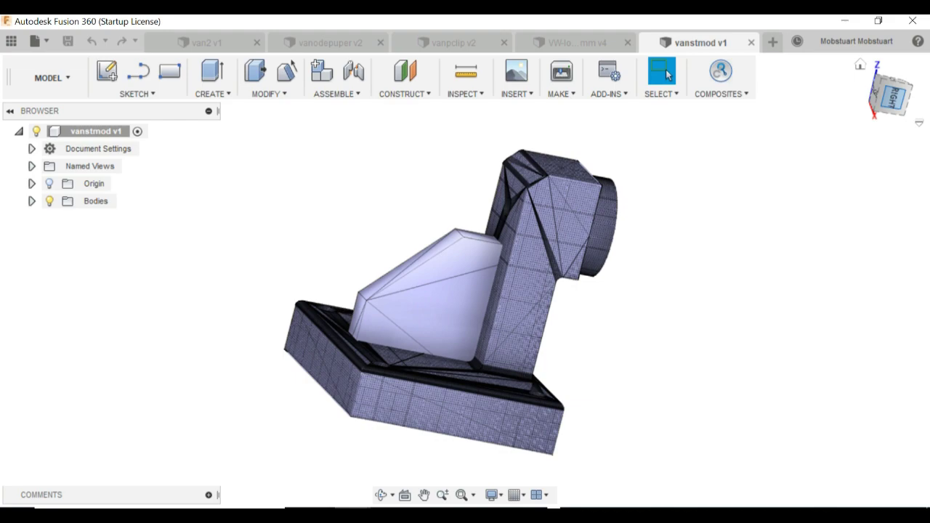
mouse_move(465, 284)
shift+middle_down()
mouse_move(357, 287)
mouse_move(320, 312)
mouse_move(298, 364)
mouse_move(371, 244)
mouse_move(389, 254)
mouse_move(407, 342)
mouse_move(494, 327)
mouse_move(516, 273)
shift+middle_up()
shift+middle_drag(447, 316, 437, 324)
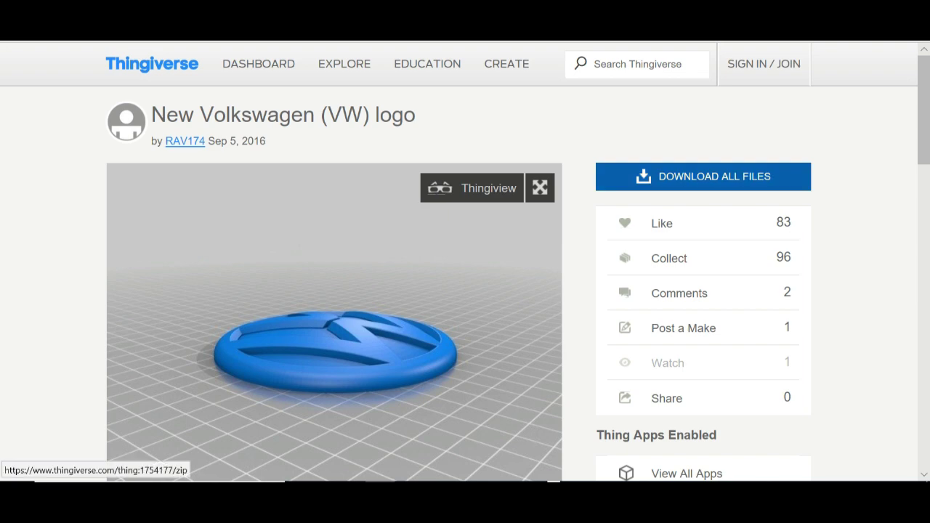
Download all files of the New Volkswagen (VW) logo model and open the saved zip archive.
click(704, 177)
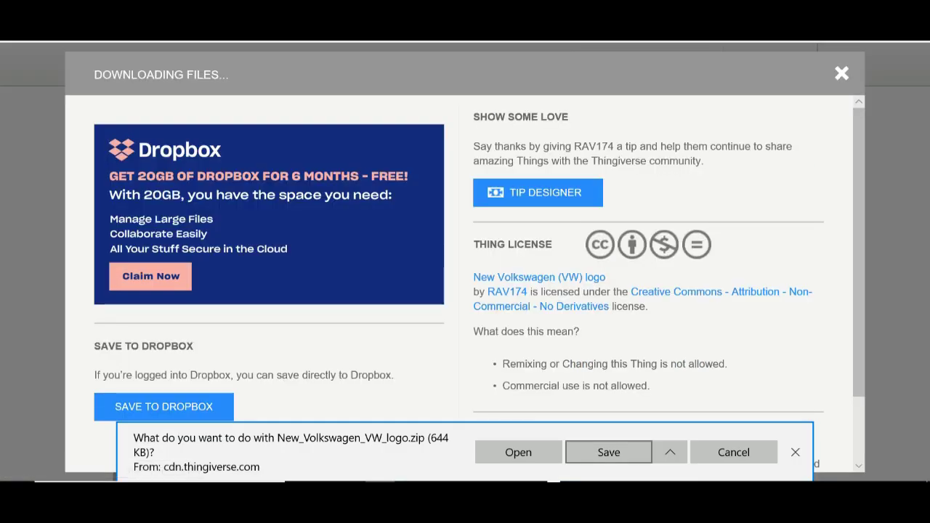
click(609, 452)
click(548, 463)
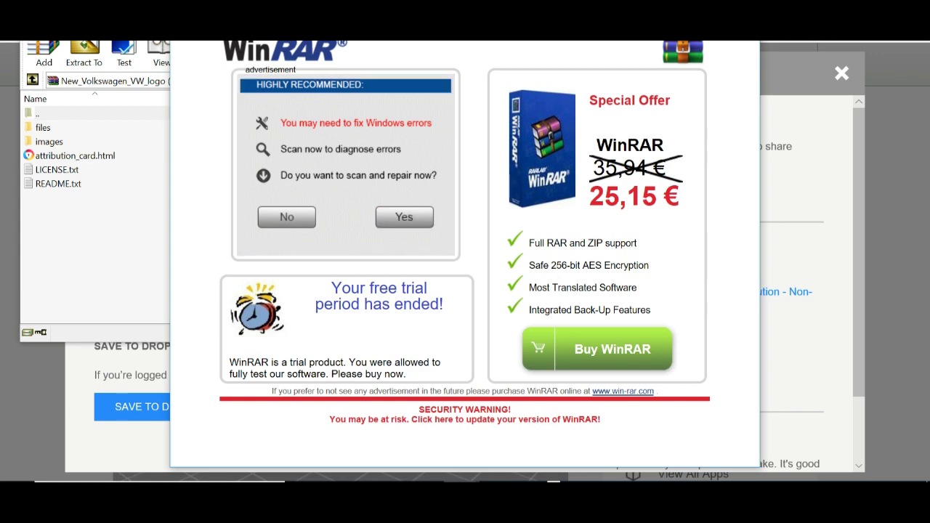
Dismiss the WinRAR offer and load VW-logo2-100mm.stl from the archive's files folder into Simplify3D.
click(745, 22)
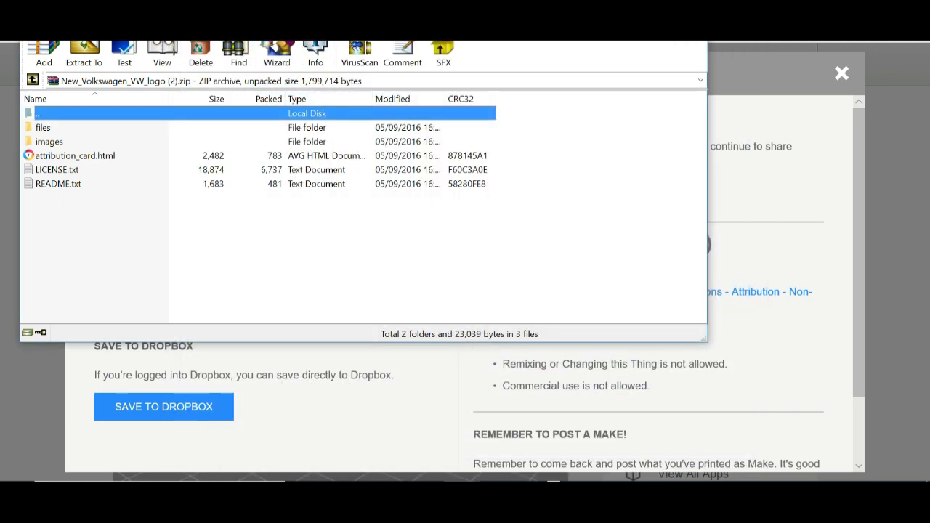
double_click(43, 128)
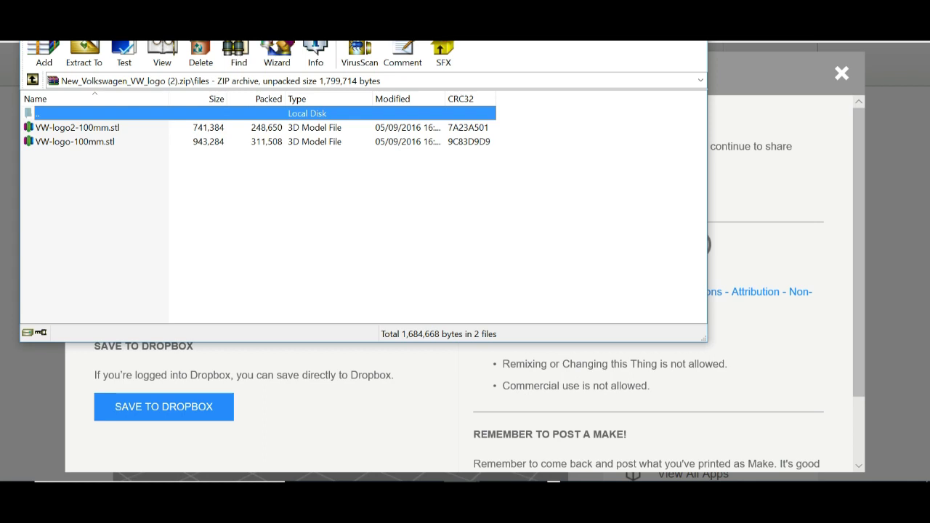
click(78, 128)
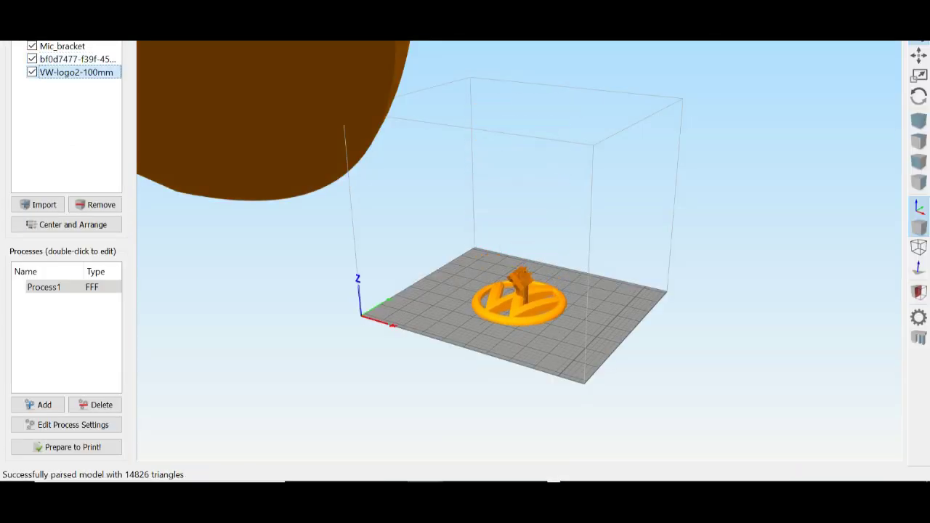
Remove Mic_bracket and the other leftover model from the print bed, keeping only VW-logo2-100mm.
click(62, 46)
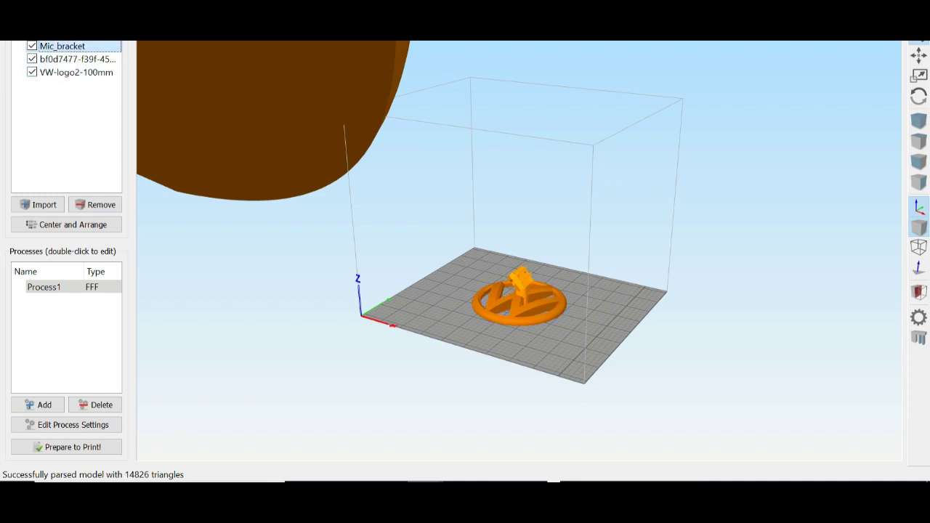
click(94, 204)
click(95, 204)
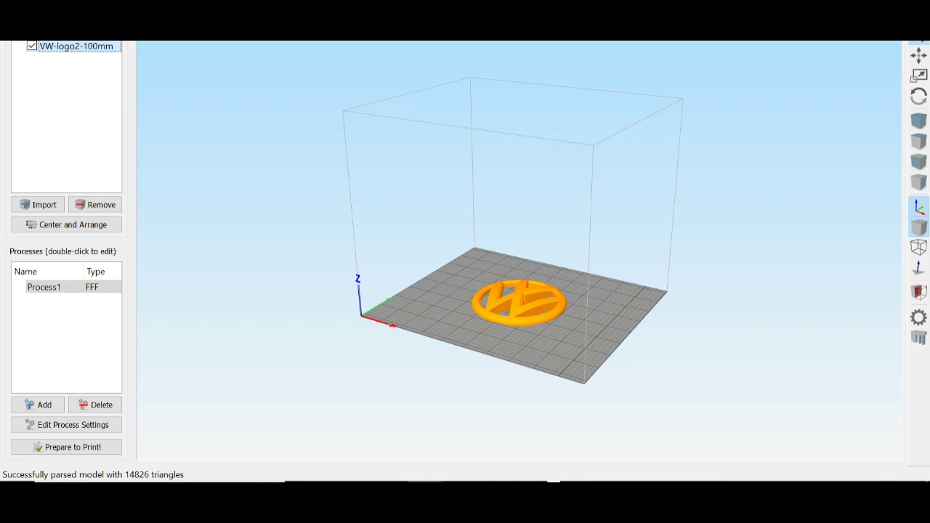
Scale the VW-logo2-100mm model uniformly to 160%.
double_click(76, 46)
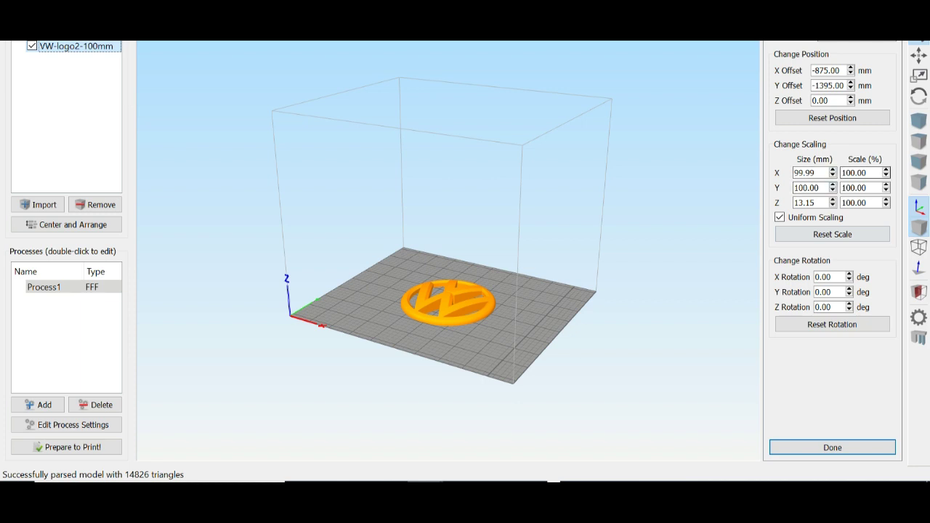
click(886, 170)
click(886, 170)
click(886, 170)
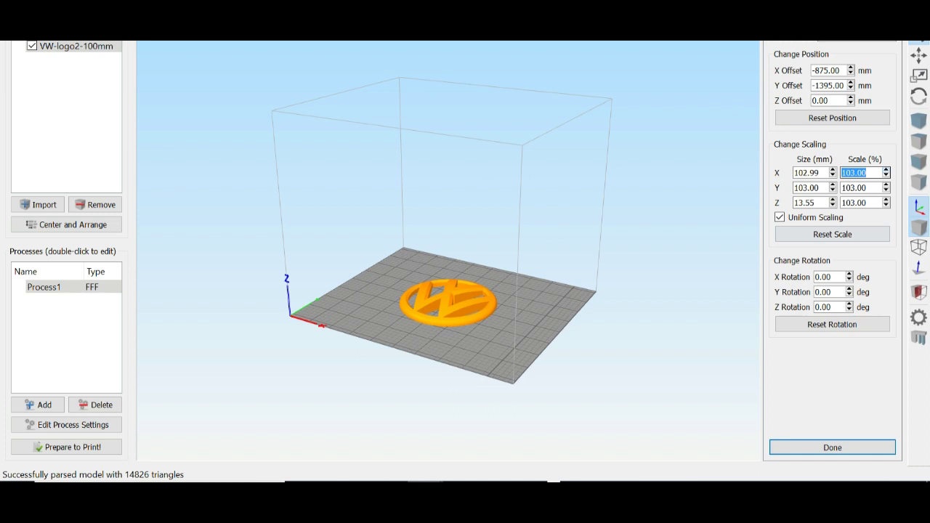
click(886, 170)
click(886, 170)
click(886, 170)
key(Up)
key(Up)
key(Up)
key(Up)
key(Up)
key(Up)
key(Up)
key(Up)
key(Up)
key(Up)
key(Up)
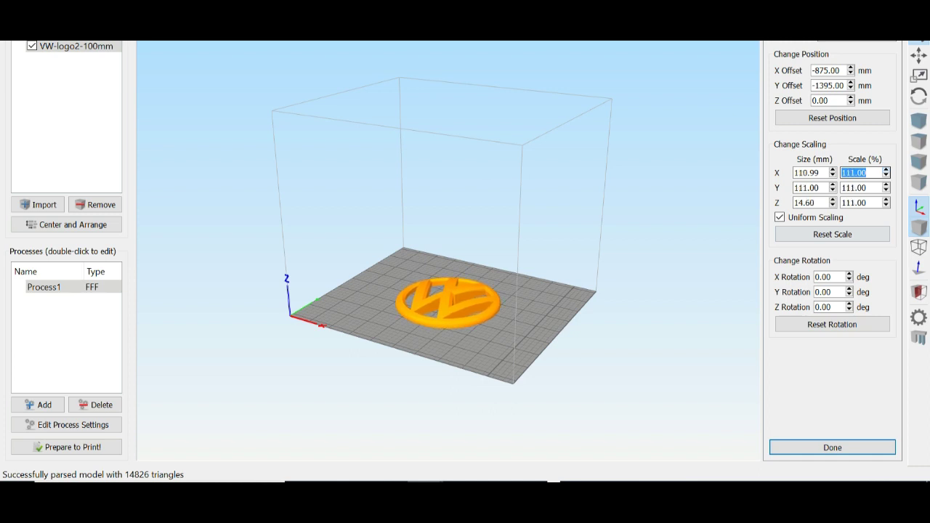
key(Up)
key(Up)
key(Up)
key(Up)
key(Up)
key(Up)
key(Up)
key(Up)
key(Up)
key(Up)
key(Up)
key(Up)
key(Up)
key(Up)
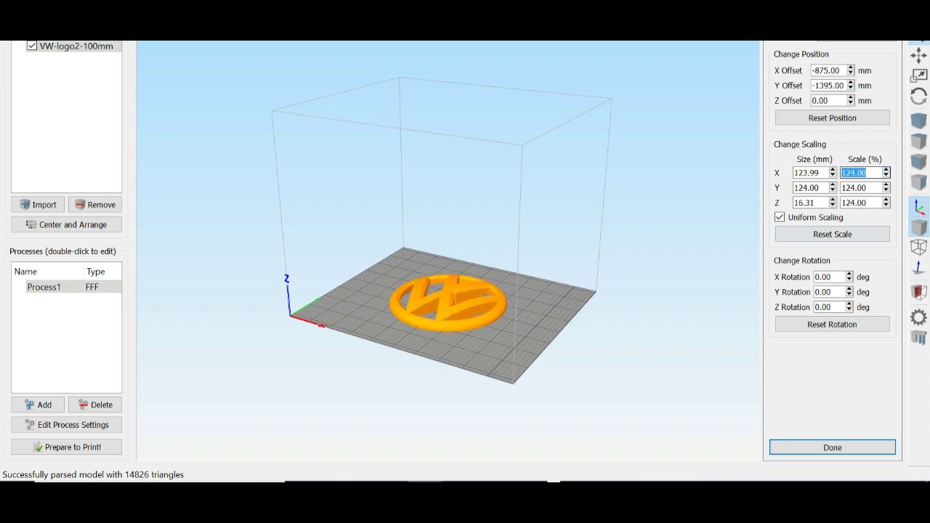
key(Up)
key(Up)
key(Up)
key(Up)
key(Up)
key(Up)
key(Up)
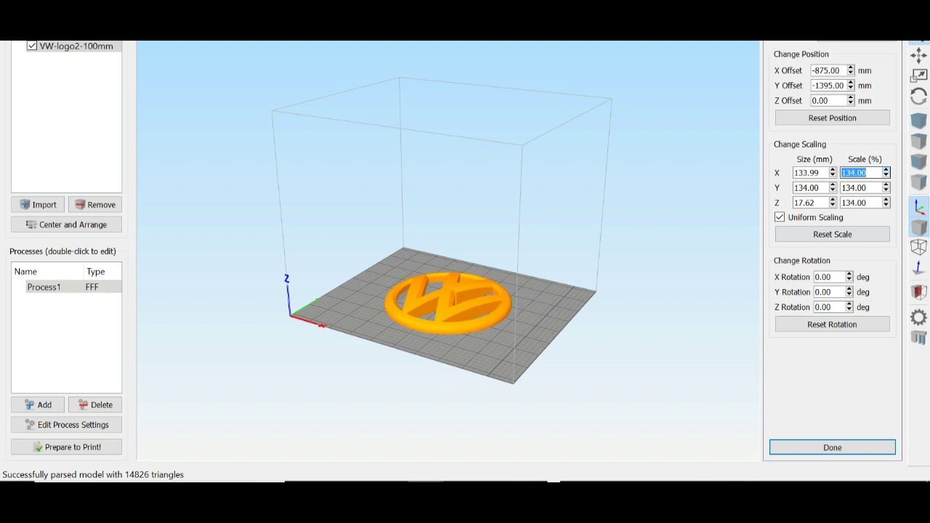
key(Up)
key(Up)
key(Up)
key(Up)
key(Up)
key(Up)
key(Up)
key(Up)
key(Up)
key(Up)
key(Up)
key(Up)
key(Up)
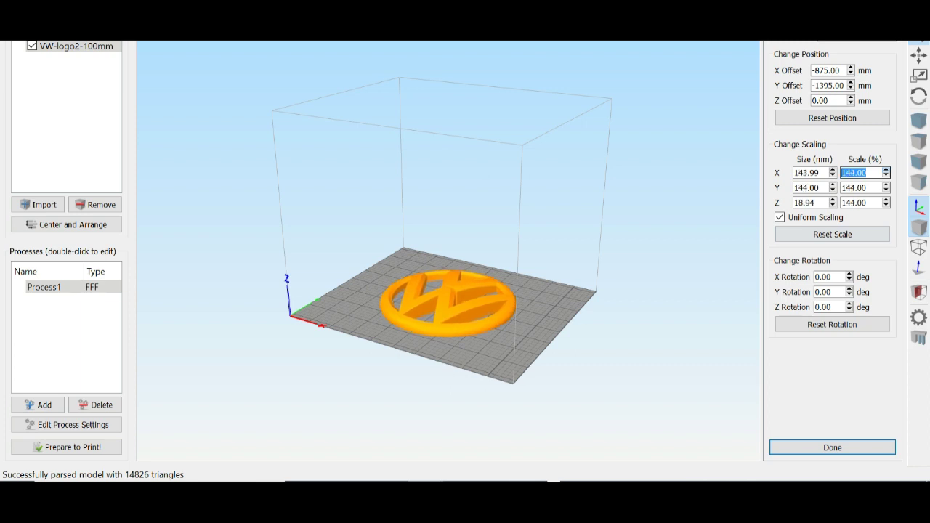
key(Up)
key(Up)
key(Up)
key(Up)
key(Up)
key(Up)
key(Up)
key(Up)
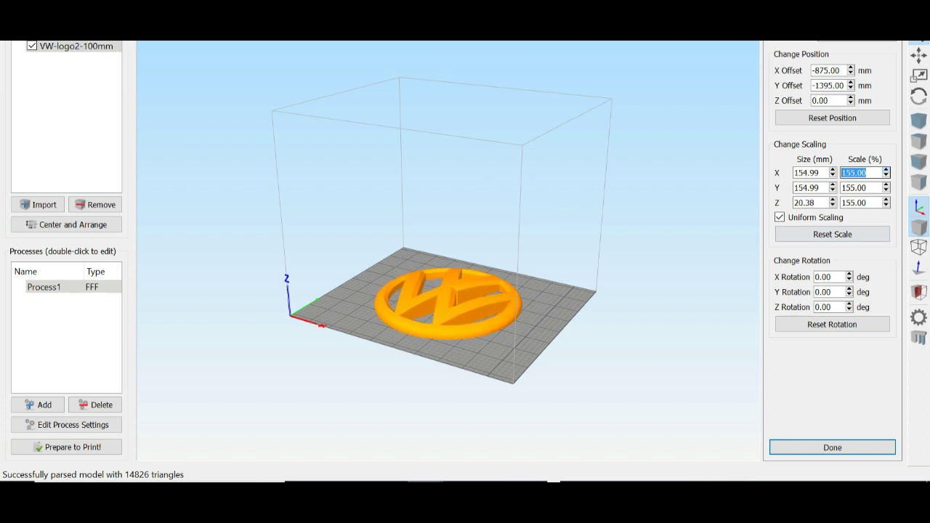
key(Up)
key(Up)
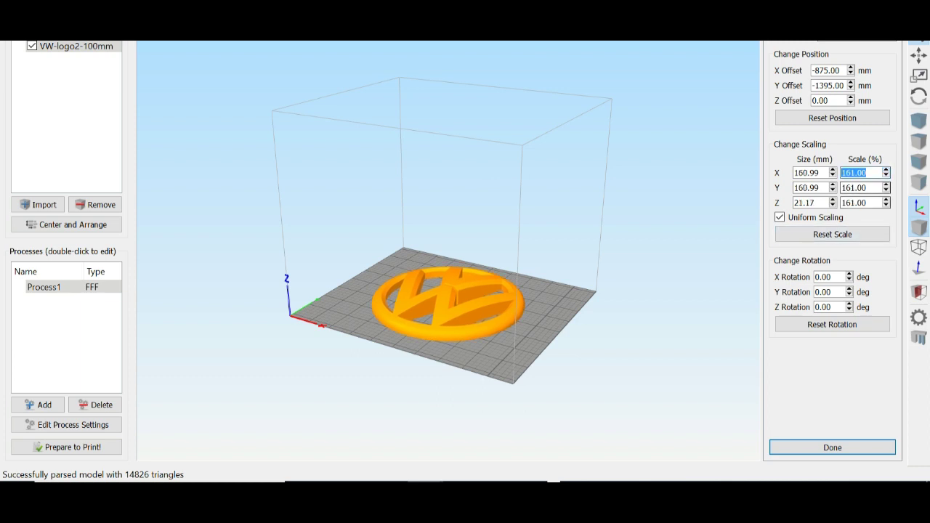
key(Down)
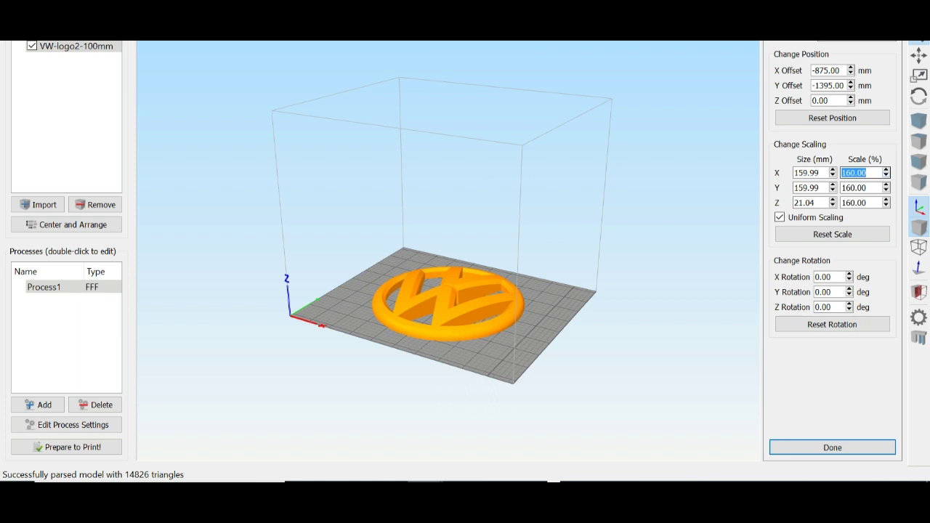
drag(450, 240, 496, 324)
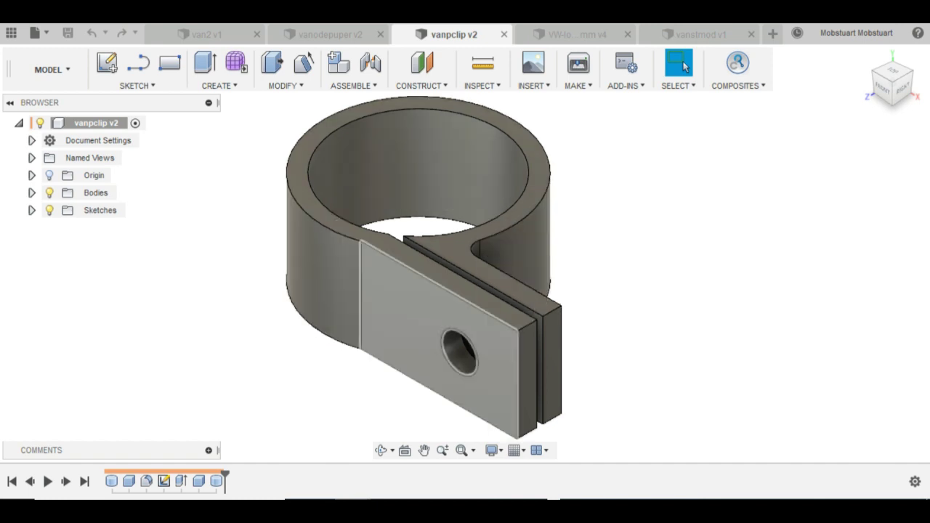
Switch to the vanpclip design in Fusion 360 and Press Pull the outer face of the clamp's front tab to 9 mm.
click(420, 330)
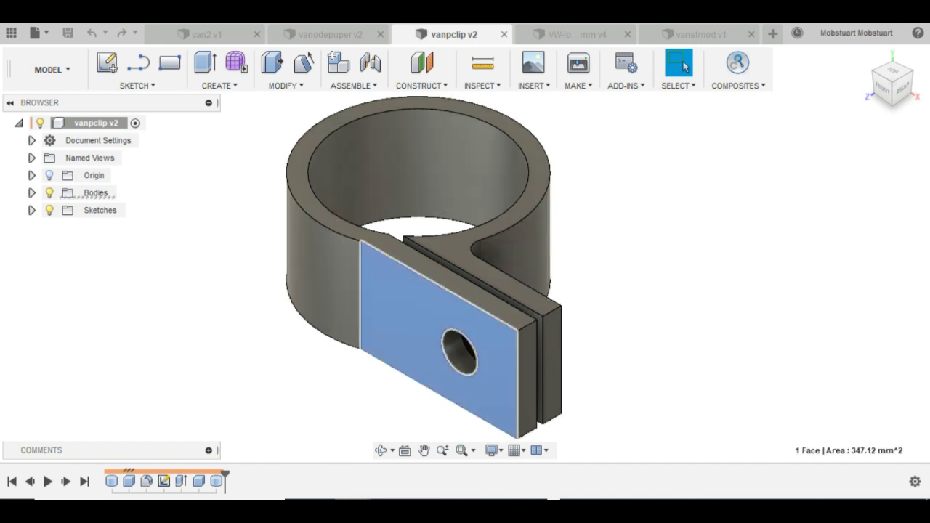
right_click(396, 313)
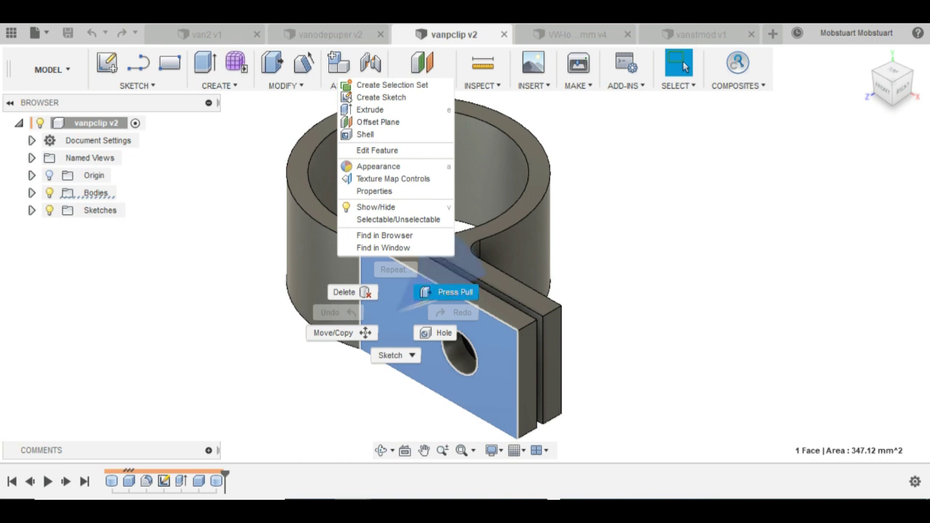
click(446, 293)
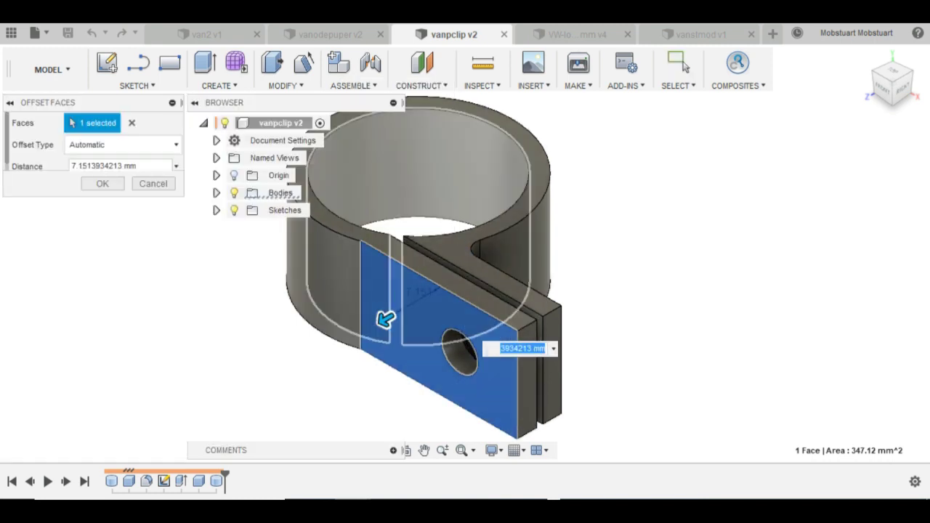
drag(385, 320, 379, 323)
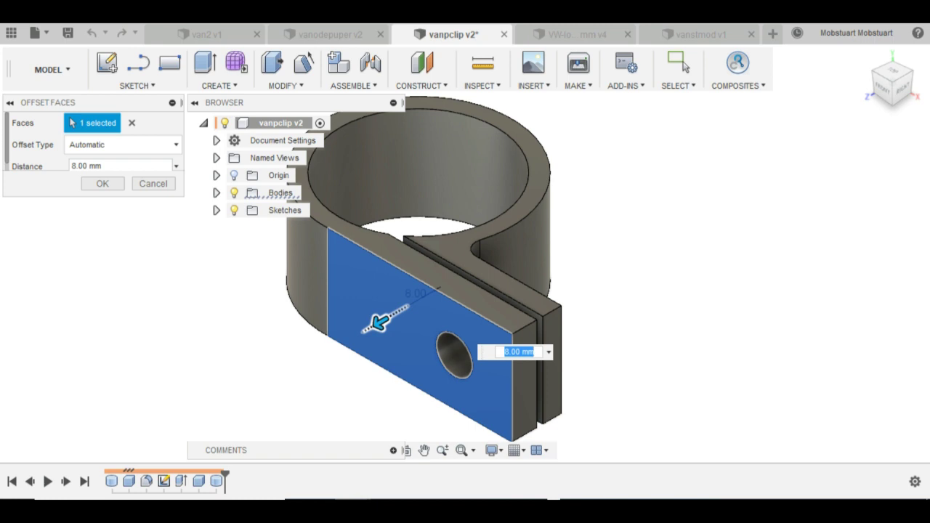
text(9)
key(Return)
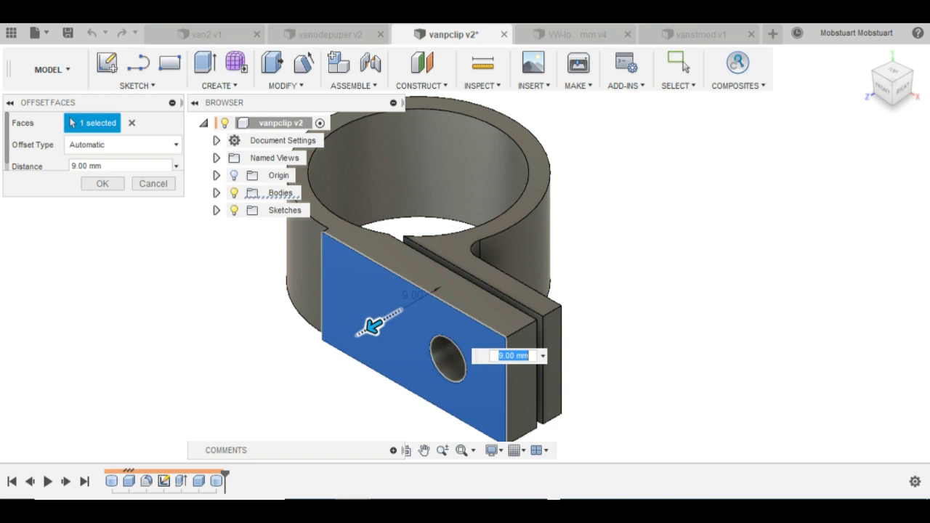
key(Return)
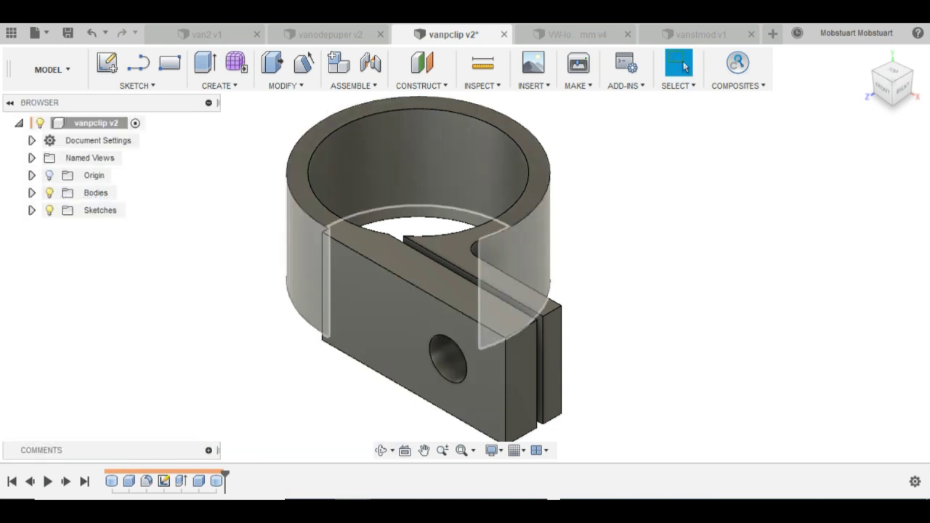
Press Pull the clamp ring's outer cylindrical face outward by 1 mm.
click(518, 242)
right_click(302, 237)
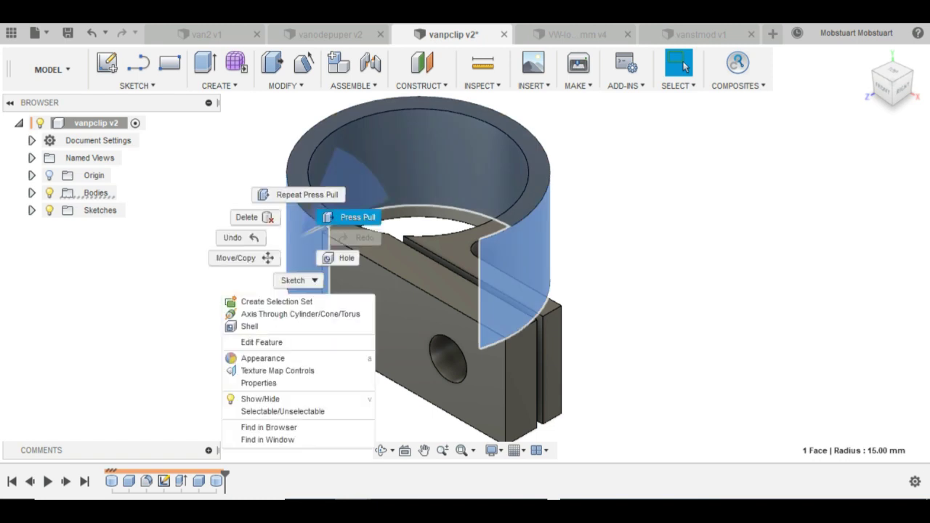
click(351, 216)
key(q)
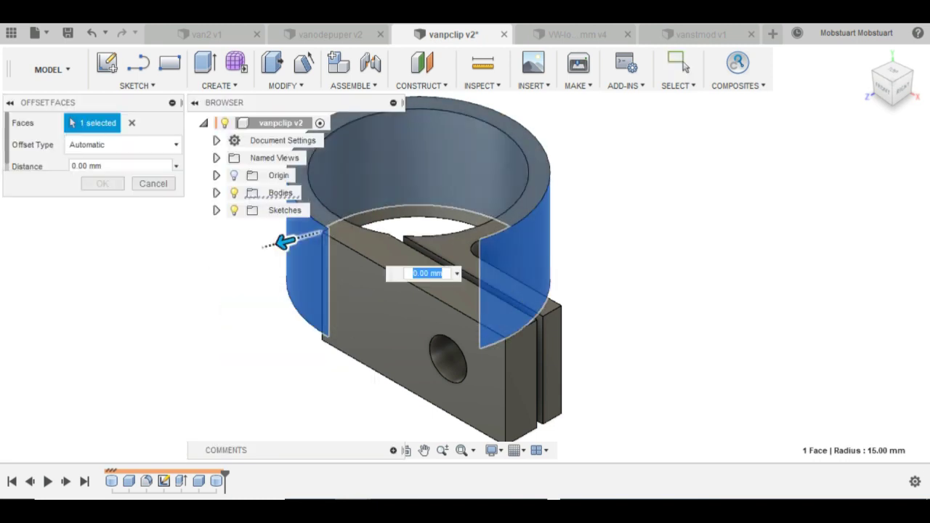
drag(285, 242, 277, 245)
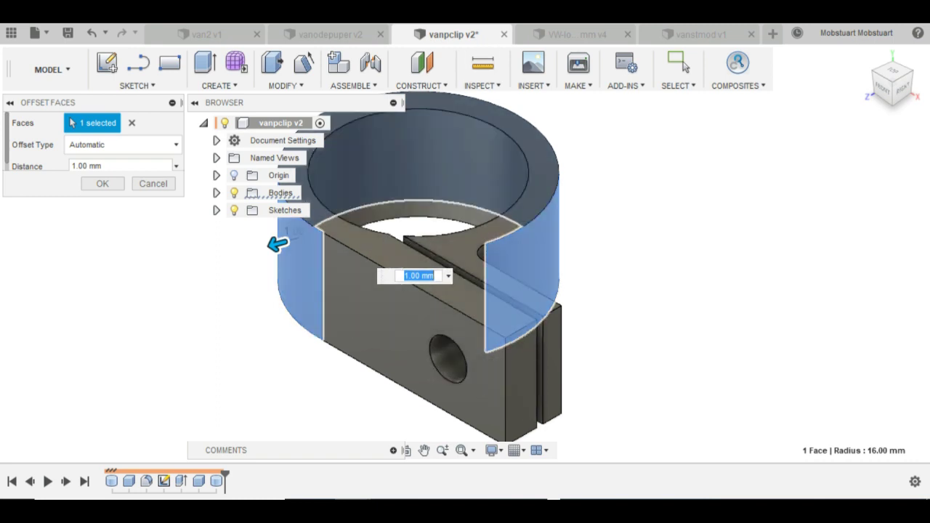
key(Return)
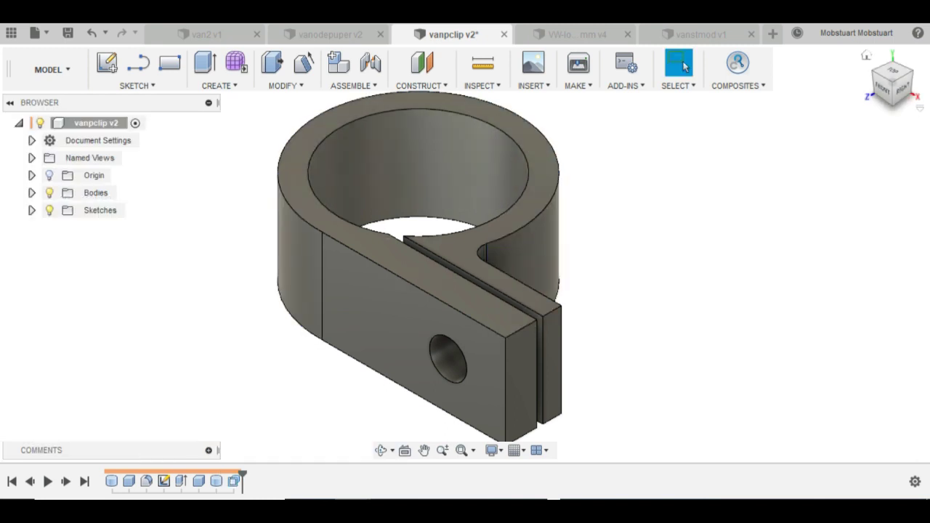
Send the clip body to Simplify3D as a 3D print mesh with High refinement.
mouse_move(904, 88)
mouse_down()
mouse_move(881, 113)
mouse_move(904, 100)
mouse_move(885, 110)
mouse_move(899, 106)
mouse_move(874, 103)
mouse_move(892, 93)
mouse_up()
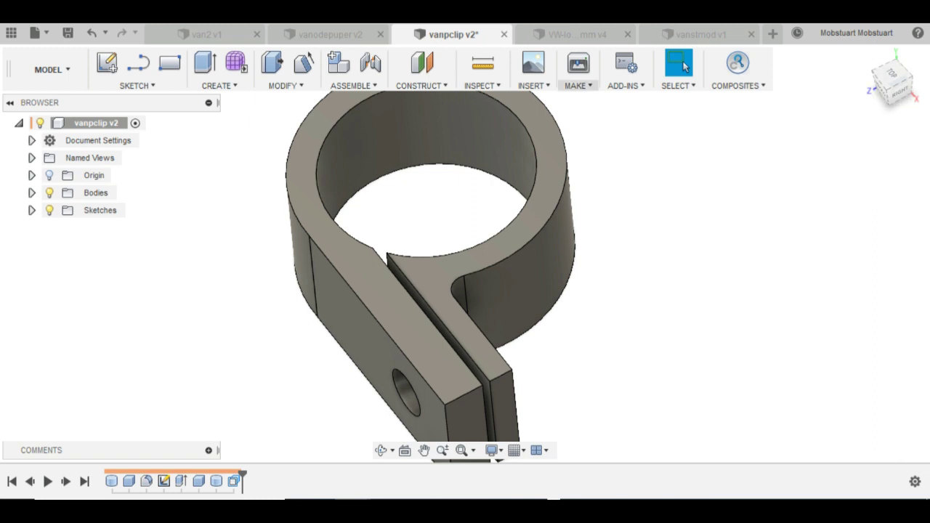
click(576, 85)
click(590, 101)
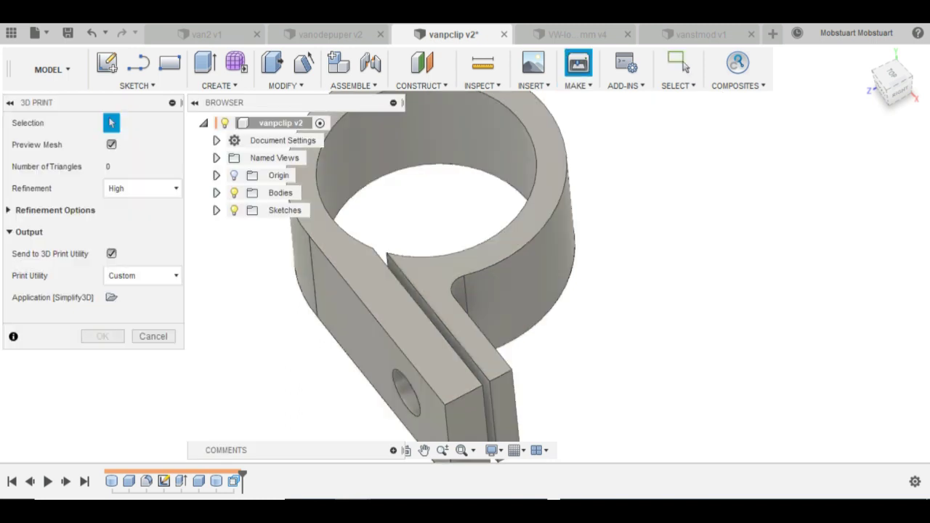
click(407, 312)
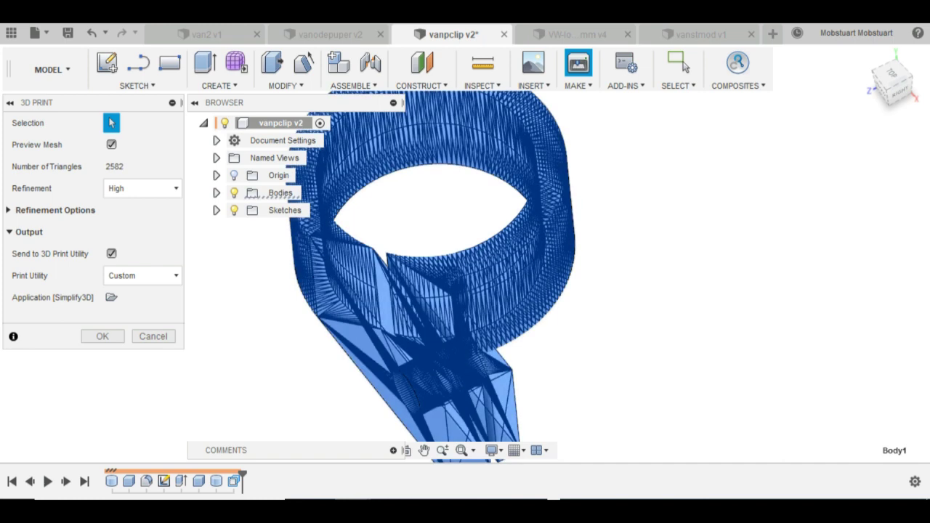
click(103, 337)
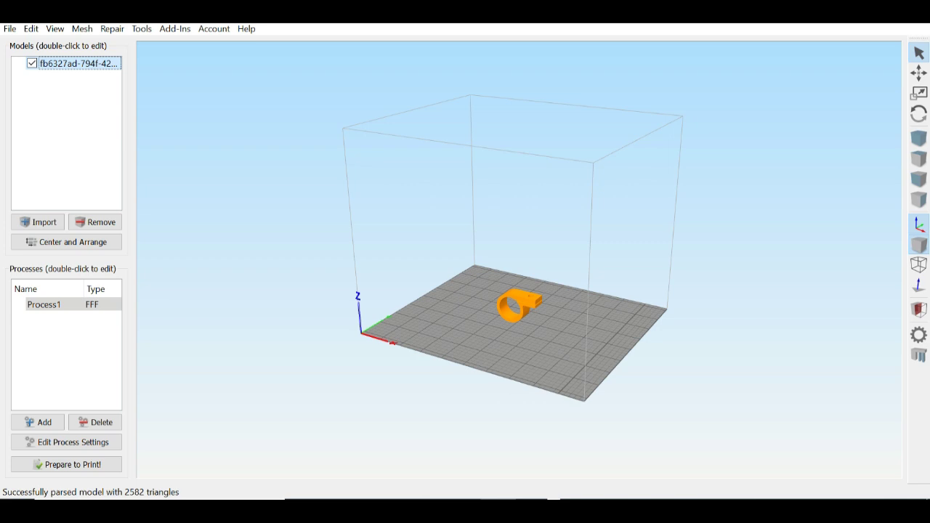
Set the imported clip's X rotation to 90 degrees so it lies flat, and centre it on the print bed.
double_click(79, 64)
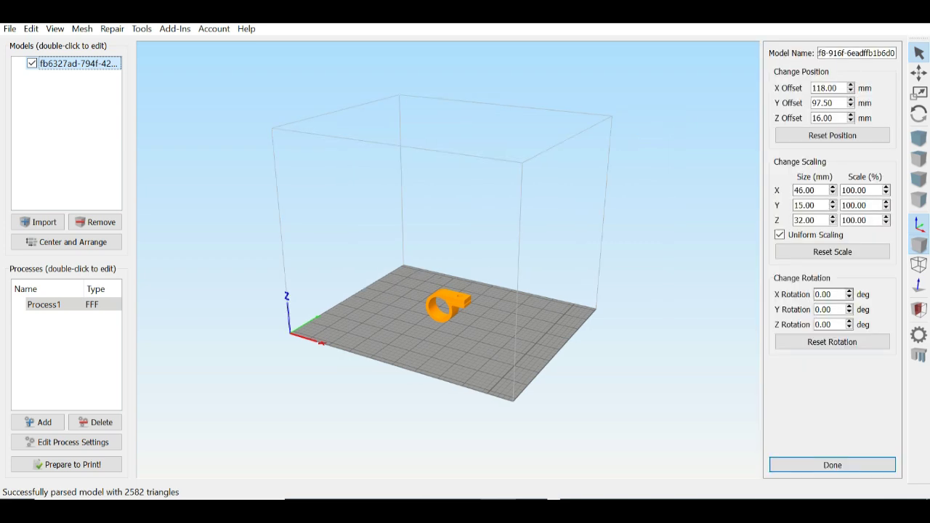
click(850, 292)
click(850, 292)
click(850, 292)
click(849, 292)
click(850, 293)
double_click(850, 292)
click(850, 293)
click(849, 293)
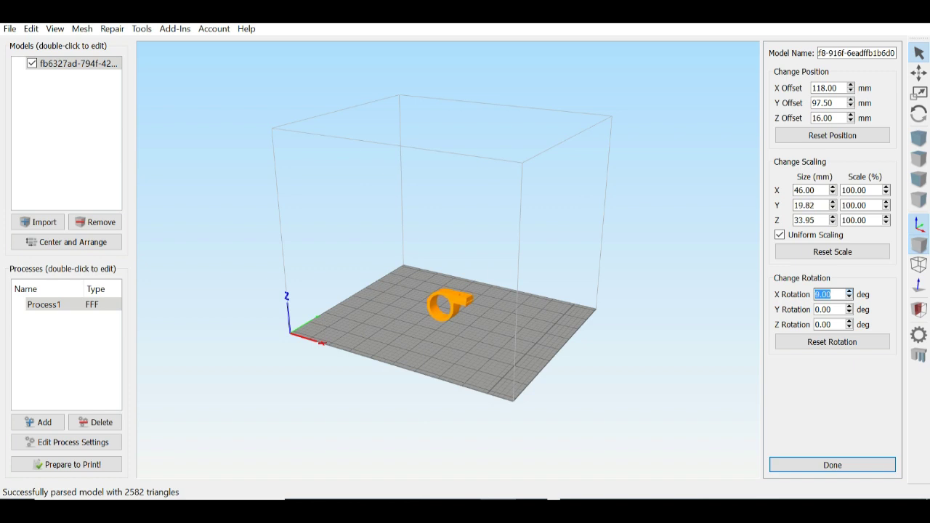
text(8)
key(BackSpace)
text(90)
key(Return)
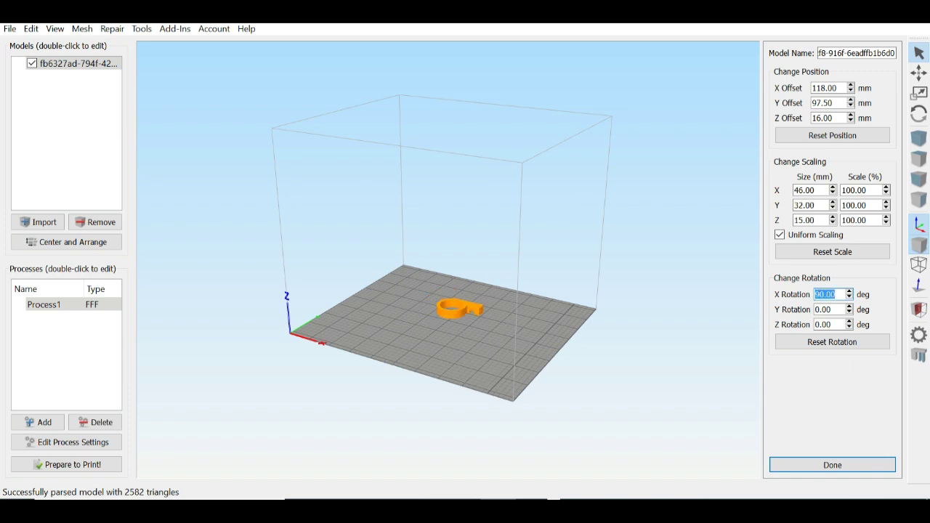
click(66, 242)
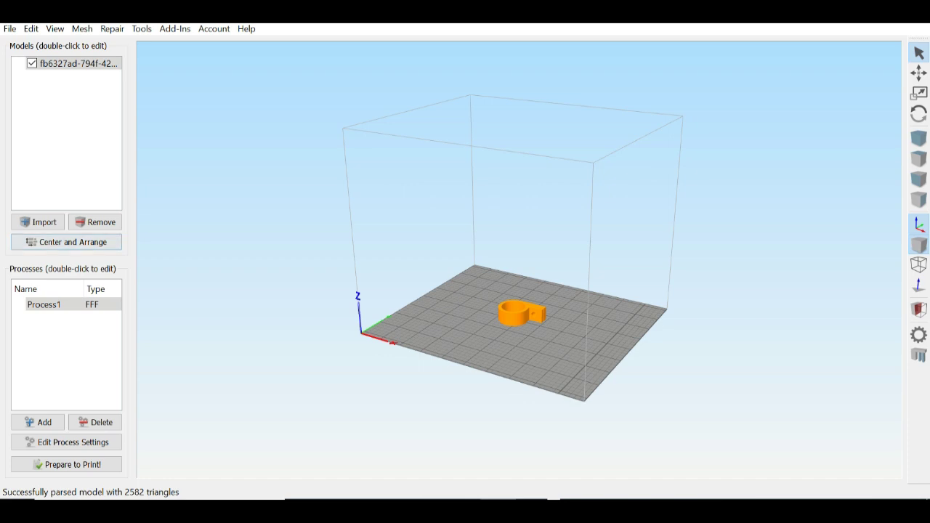
Duplicate the clip to make ten in total and auto-arrange them all on the print bed.
key(ctrl+d)
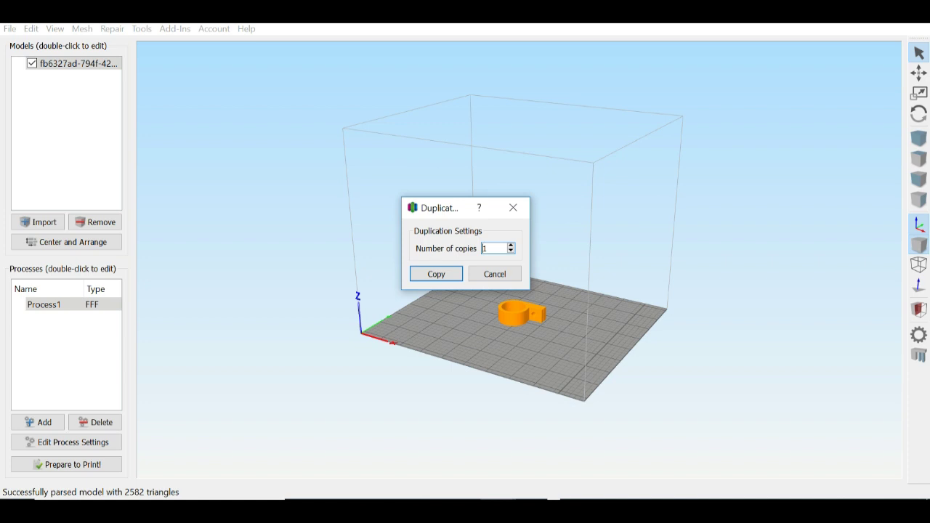
click(511, 246)
click(511, 246)
click(436, 274)
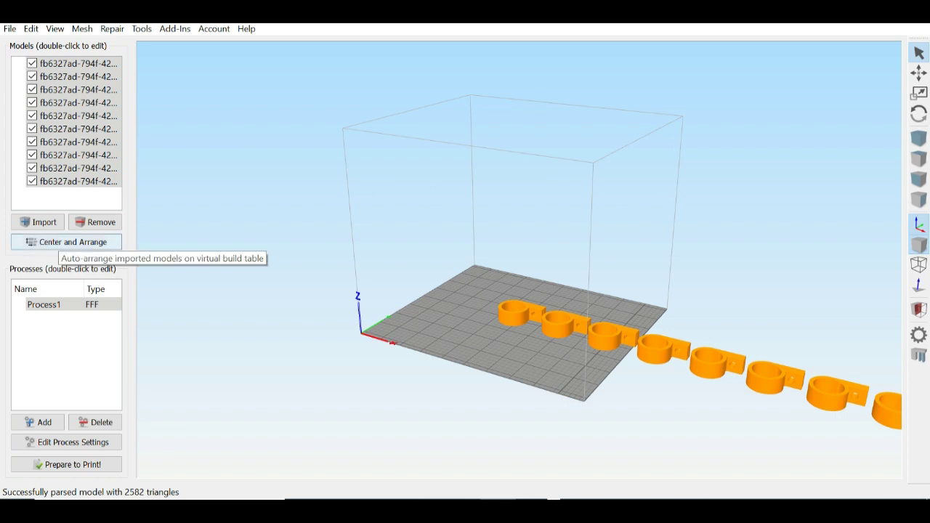
click(72, 242)
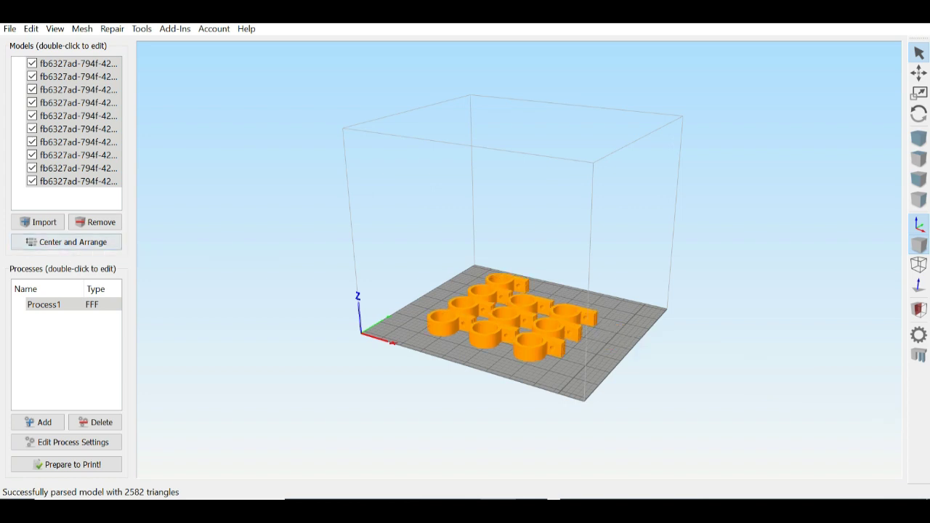
Examine the layout and spacing of the arranged clips on the print bed from several angles.
drag(520, 218, 520, 309)
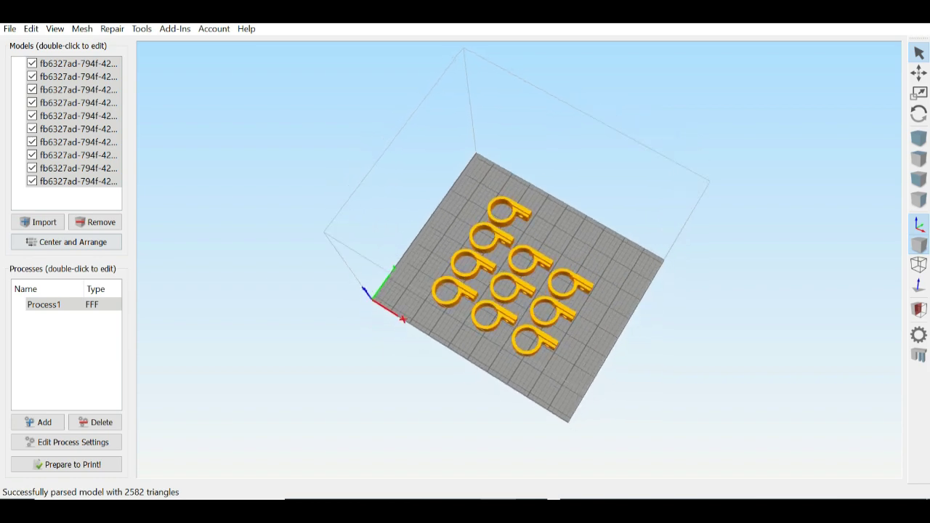
scroll(520, 309, up, 3)
scroll(520, 260, up, 7)
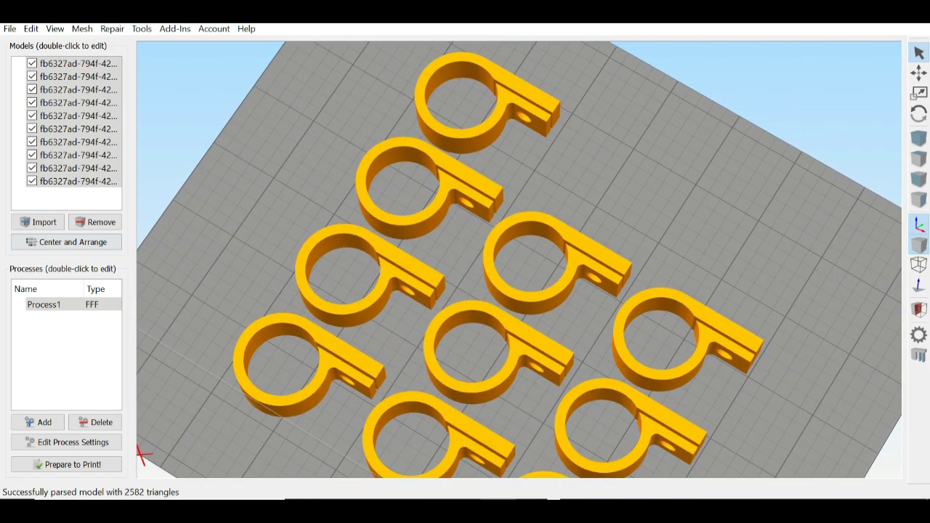
drag(519, 276, 546, 211)
mouse_move(520, 276)
mouse_down()
mouse_move(522, 218)
mouse_move(519, 282)
mouse_up()
key(Home)
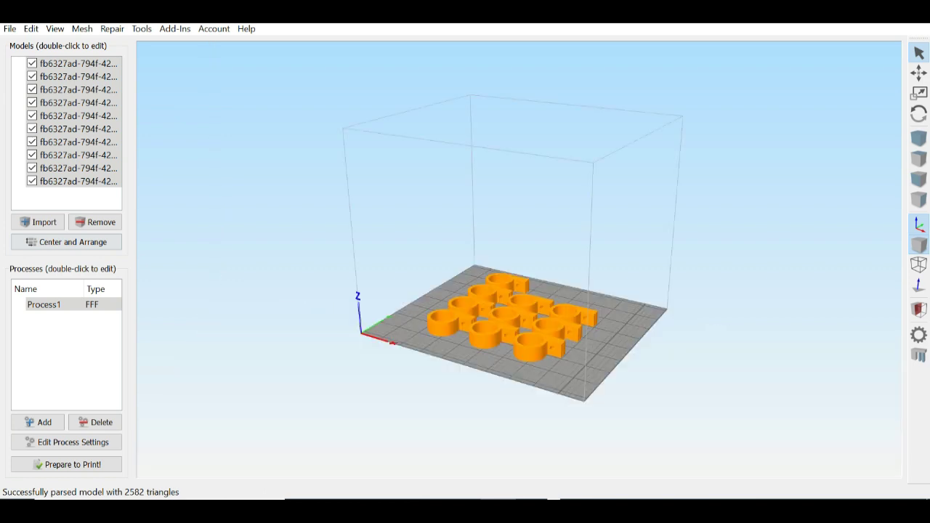
scroll(519, 282, up, 5)
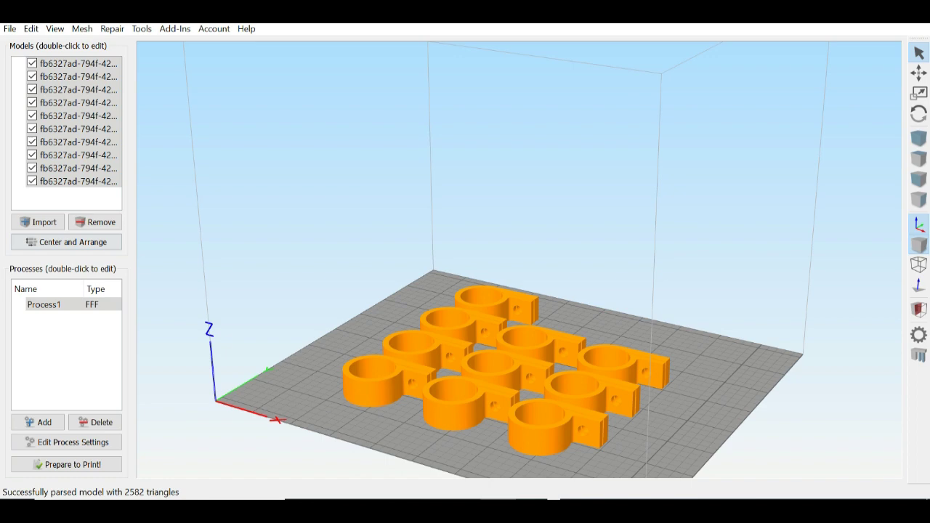
scroll(519, 282, down, 5)
scroll(519, 260, up, 6)
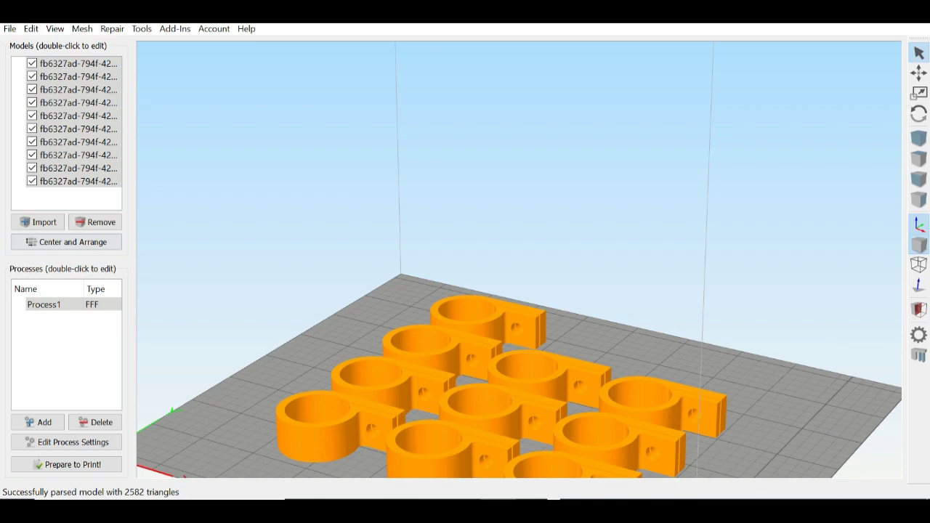
scroll(519, 260, down, 5)
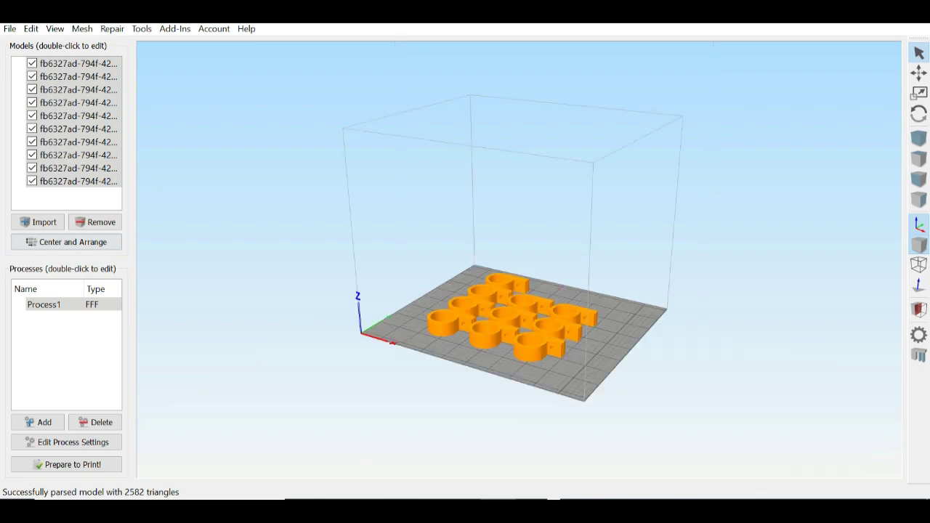
drag(519, 260, 416, 372)
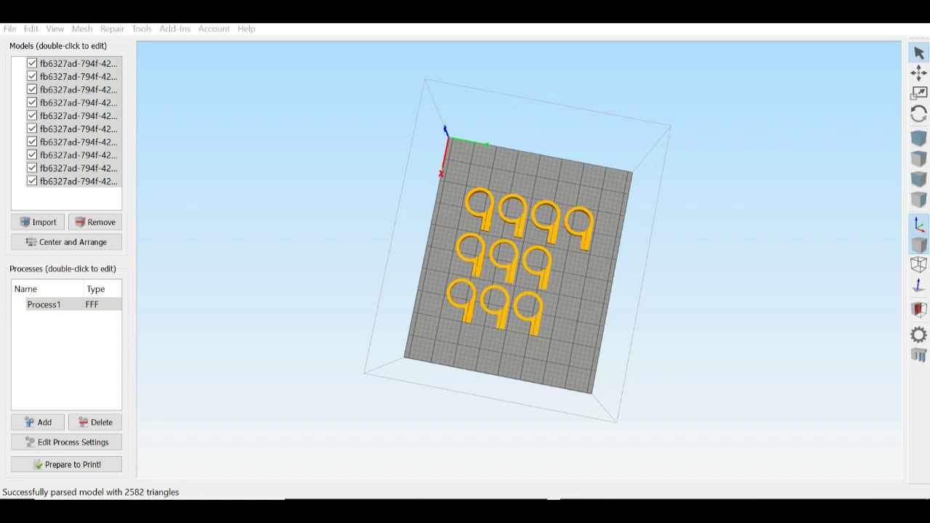
Open the Process1 settings and set the outline/perimeter shells to 4.
double_click(45, 305)
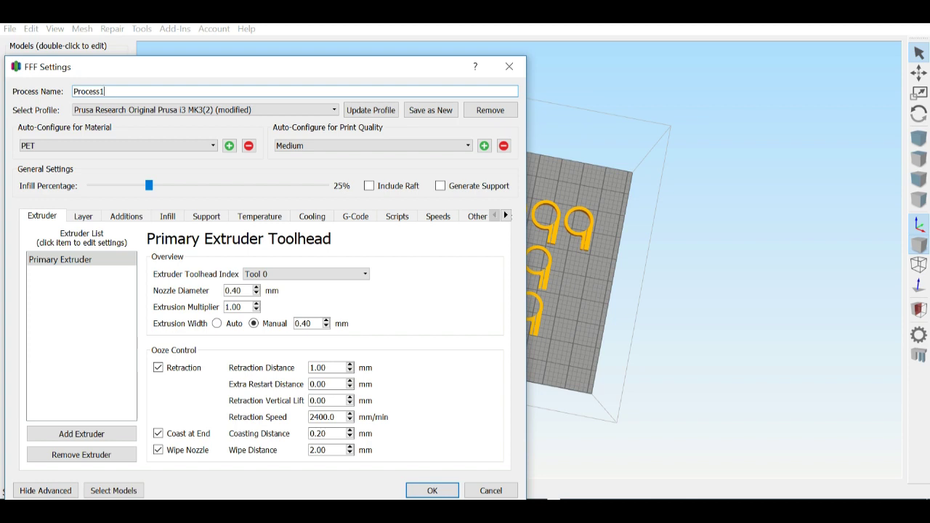
click(83, 216)
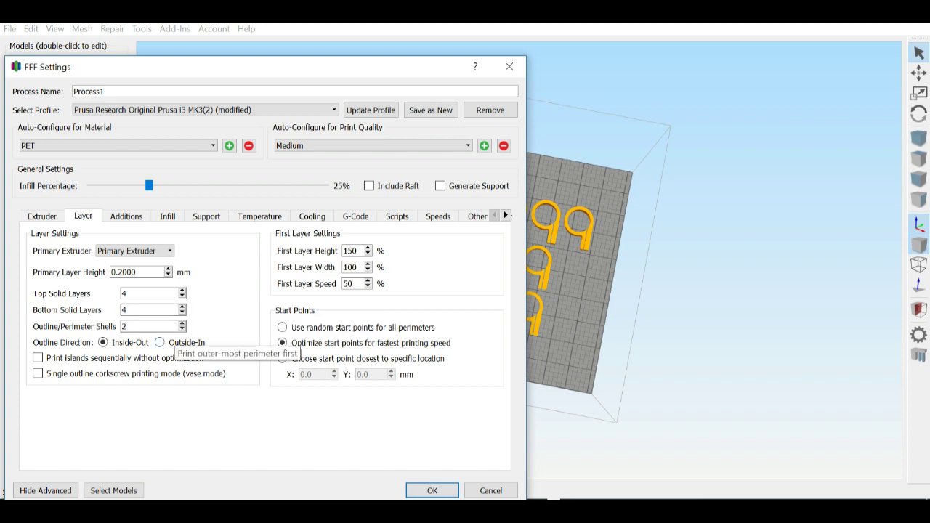
click(182, 325)
click(183, 324)
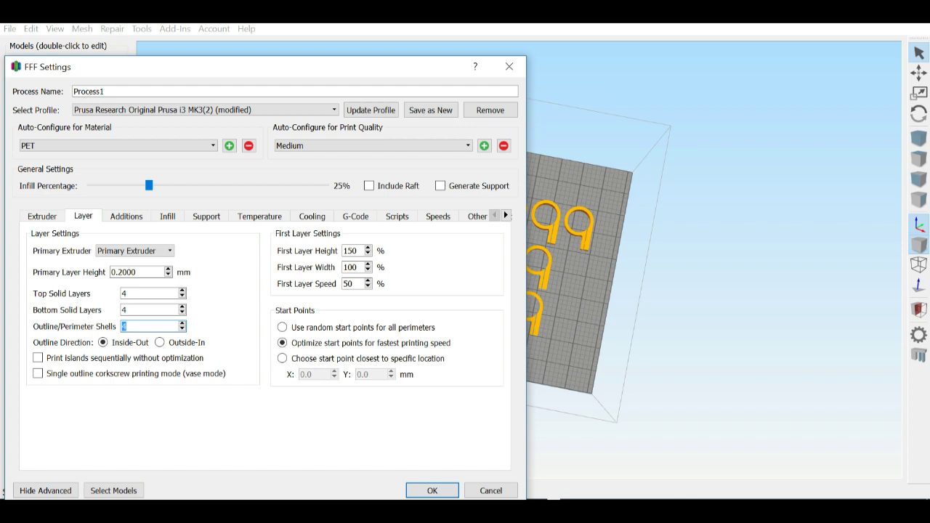
Check the skirt and infill settings of Process1 and set the infill percentage to 20%.
click(127, 217)
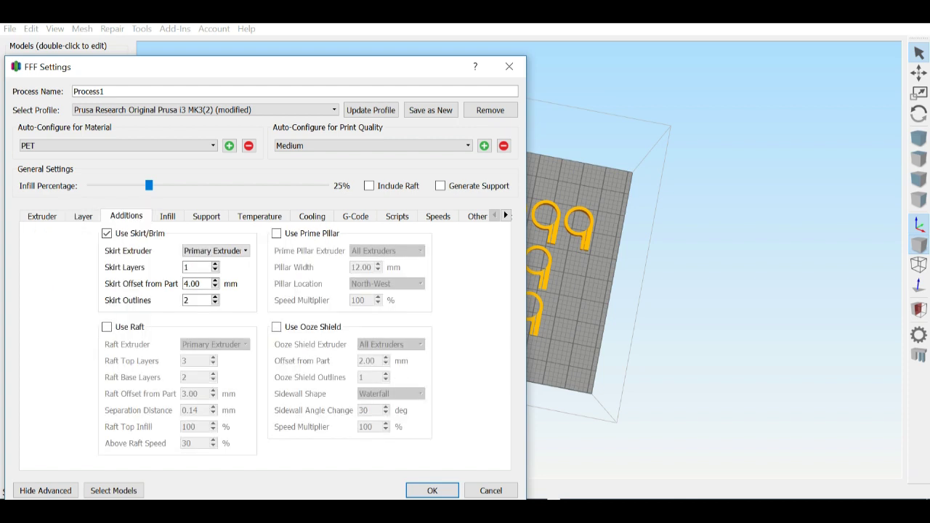
key(ctrl+Tab)
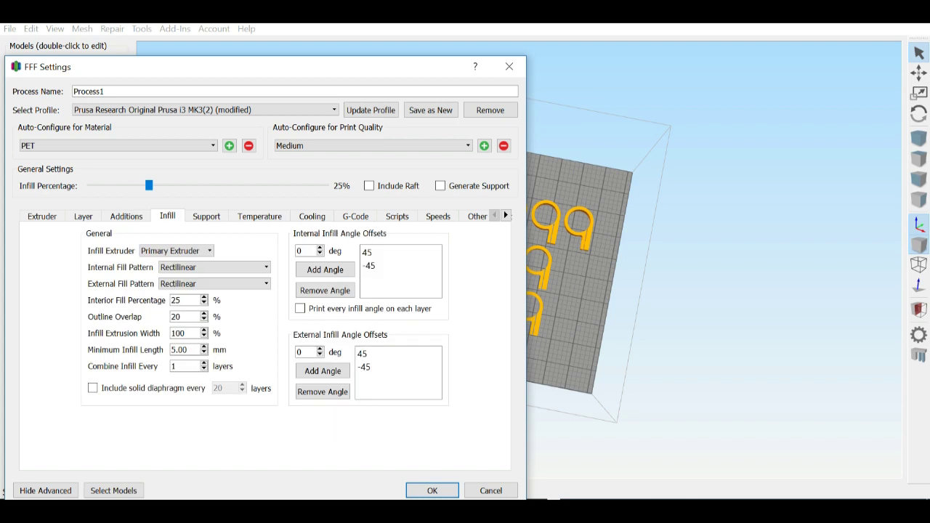
drag(149, 185, 142, 186)
key(Left)
key(Left)
Review the extruder and heated bed temperatures, the speeds and the filament properties, and accept the process settings.
click(260, 216)
click(61, 260)
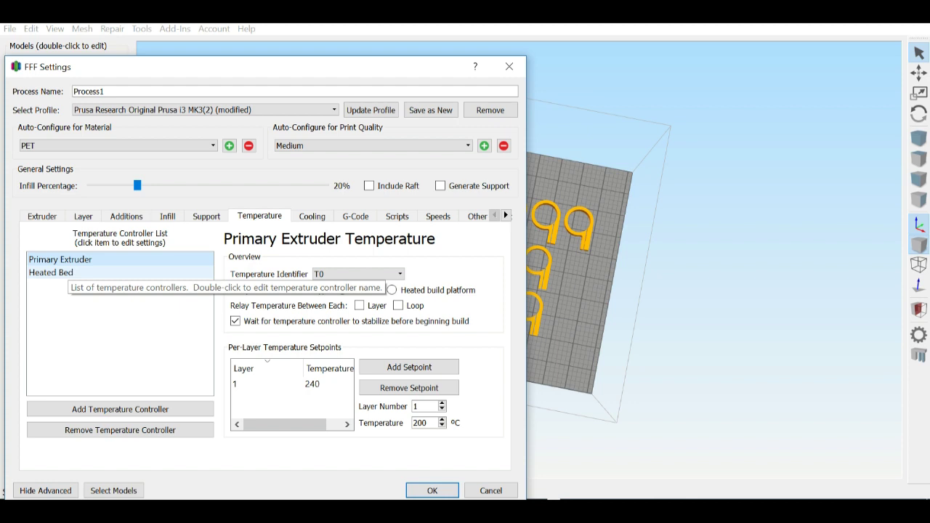
click(67, 272)
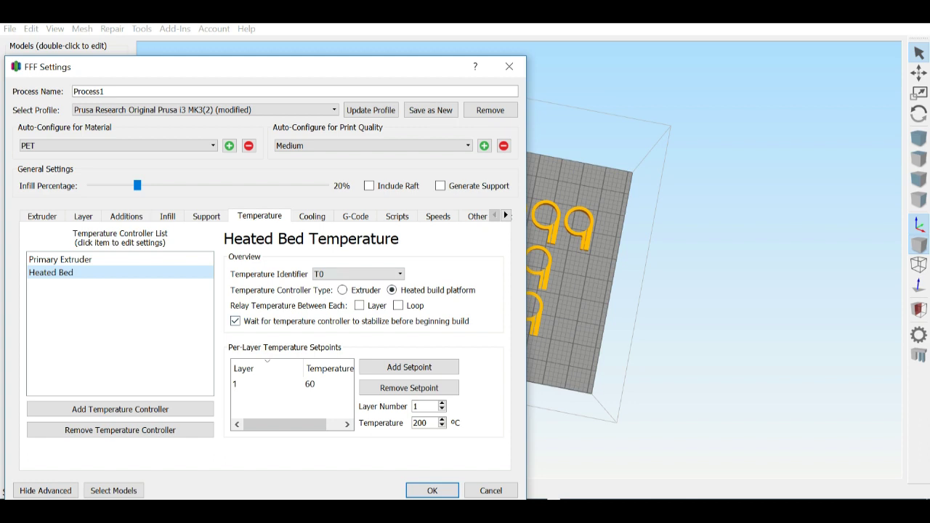
click(439, 217)
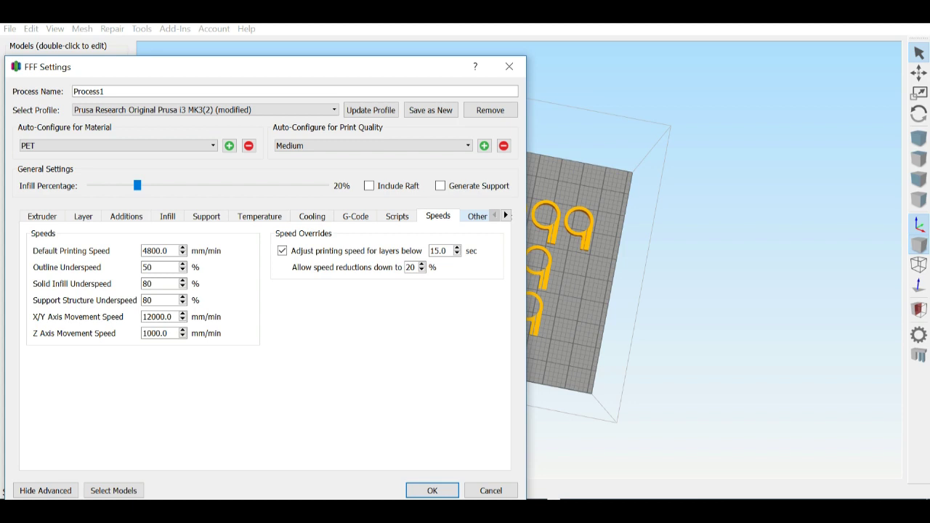
click(478, 216)
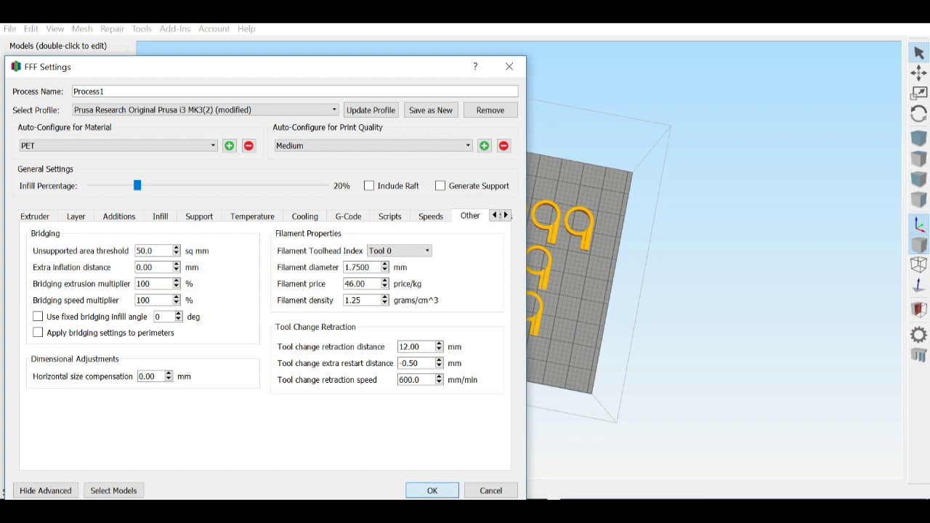
click(432, 490)
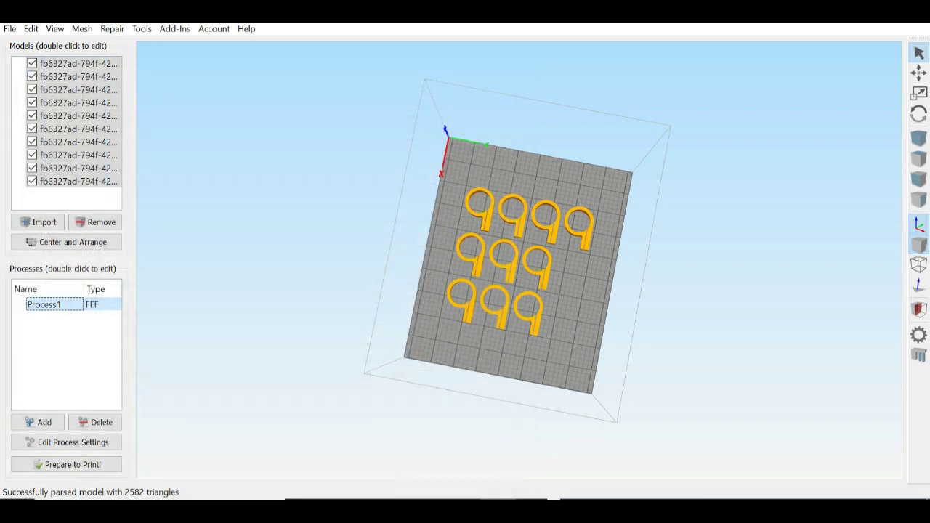
Slice the clips and inspect their internal toolpaths with the preview limited to layers 1 to 51.
click(67, 464)
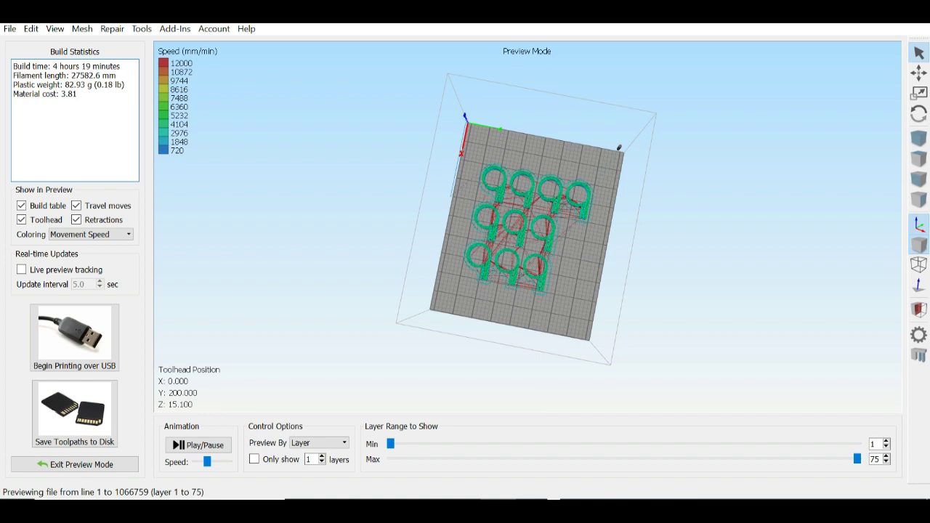
scroll(528, 227, up, 5)
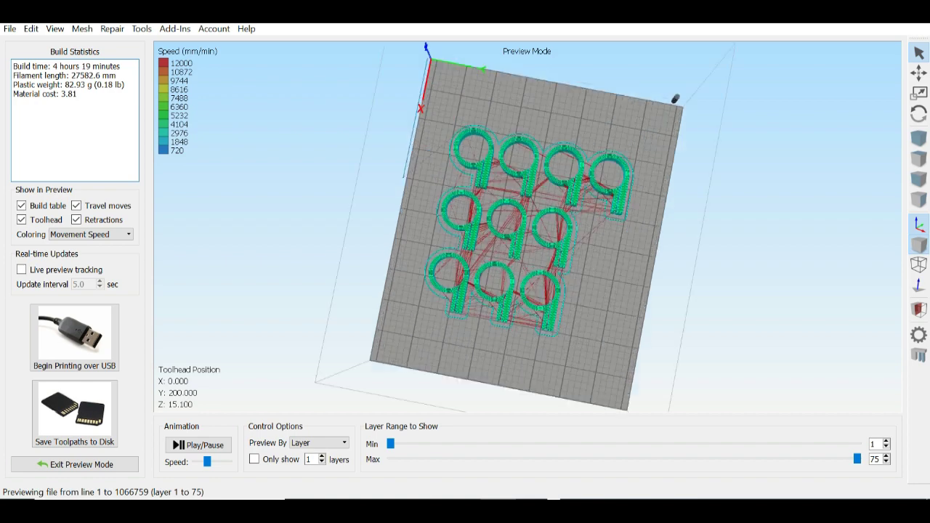
scroll(528, 226, up, 4)
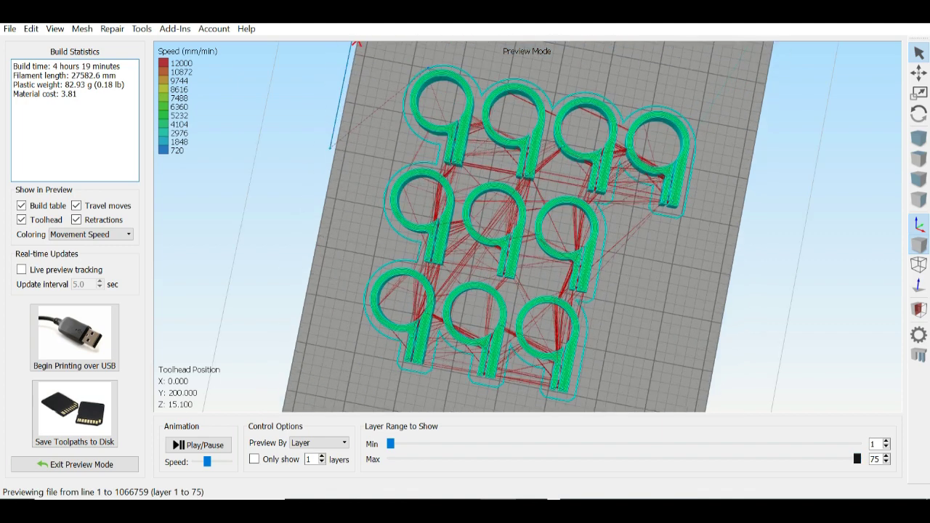
drag(858, 459, 704, 458)
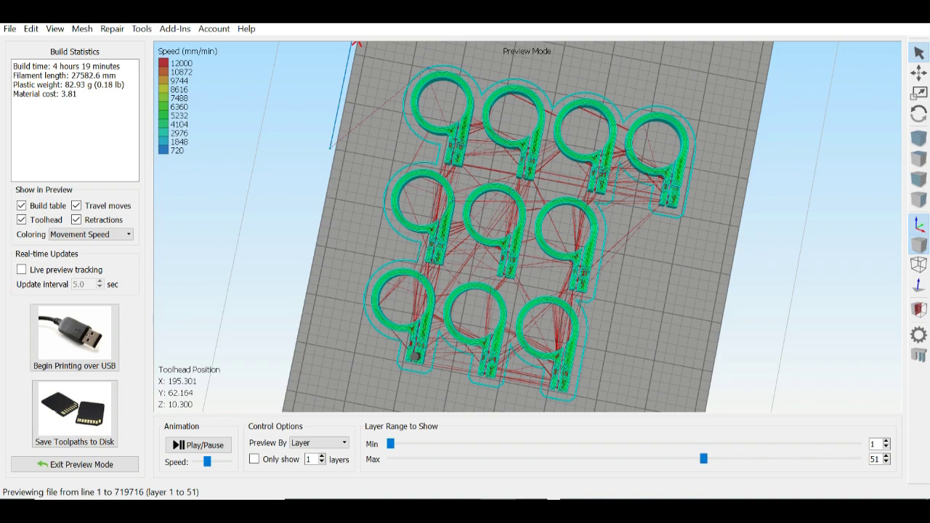
scroll(528, 226, up, 6)
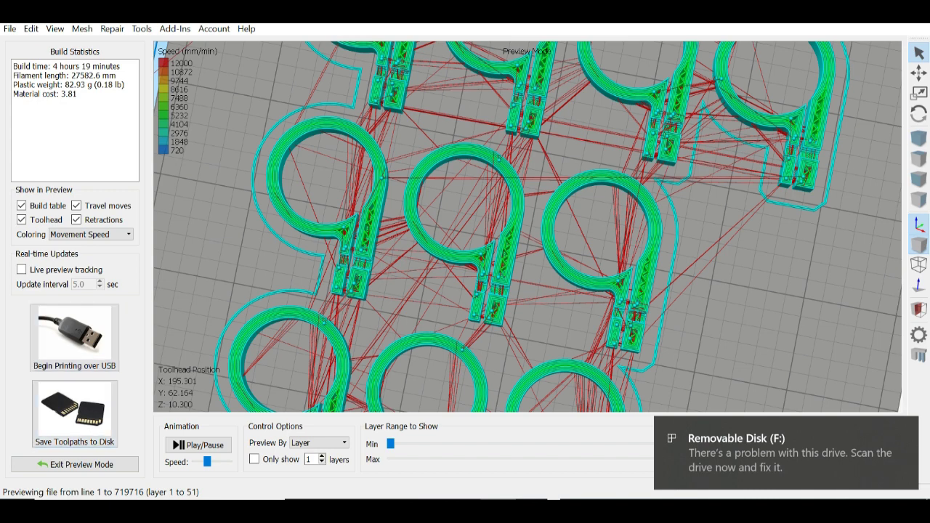
Save the toolpaths as a G-Code file on Removable Disk (F:) under the proposed file name.
click(74, 415)
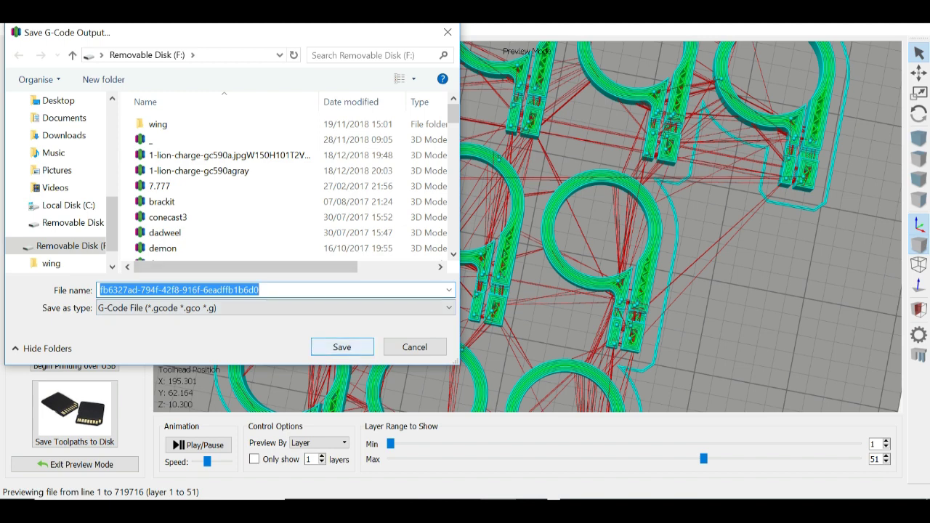
click(342, 347)
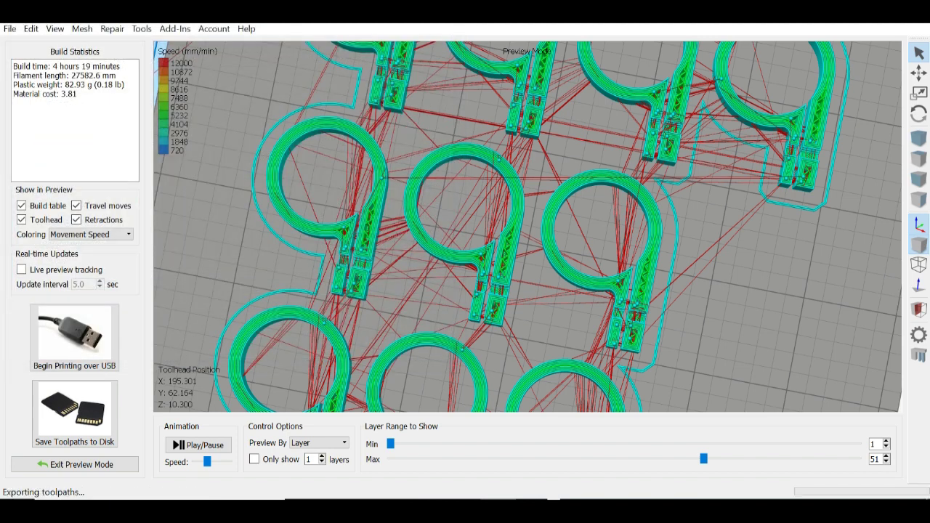